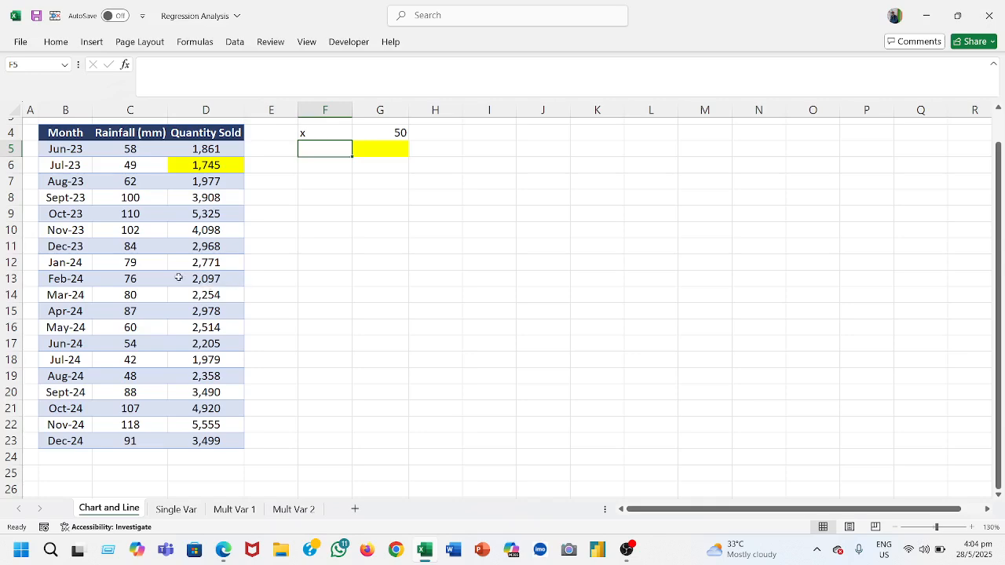
Step: Insert the recommended Scatter chart of Rainfall and Quantity Sold from C4:D23, and move it clear of the yellow cell G5
scroll(175, 239, up, 1)
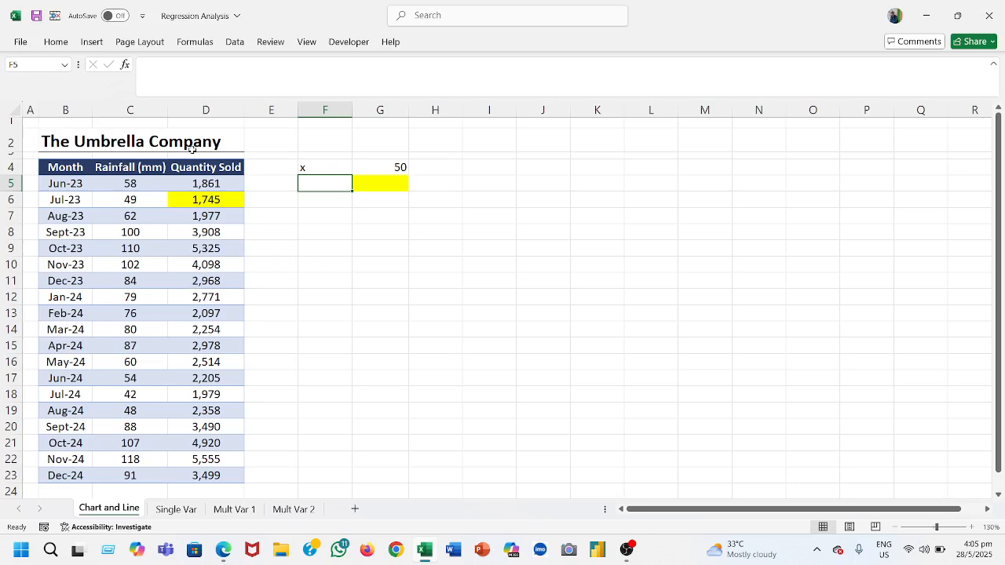
click(131, 169)
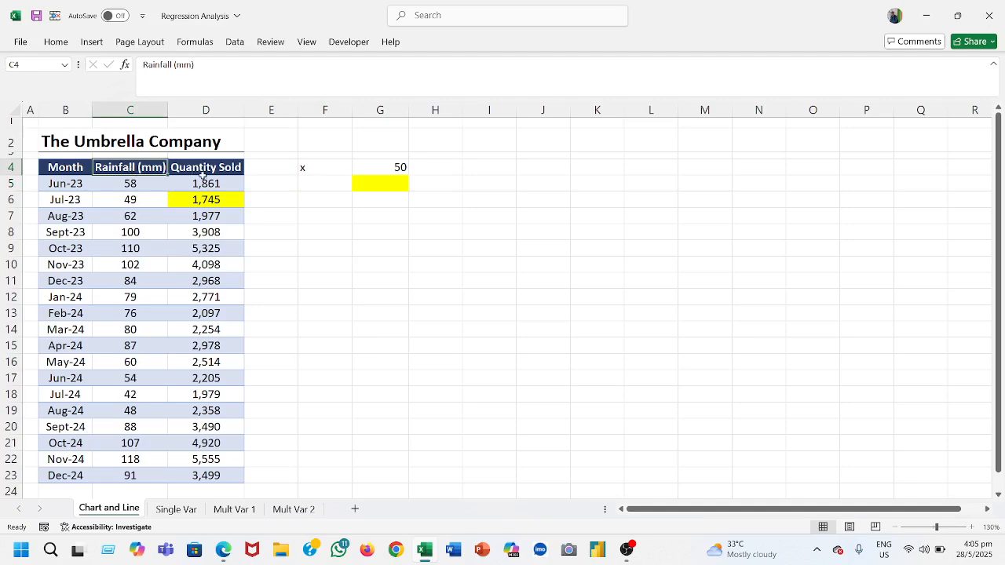
drag(202, 176, 217, 471)
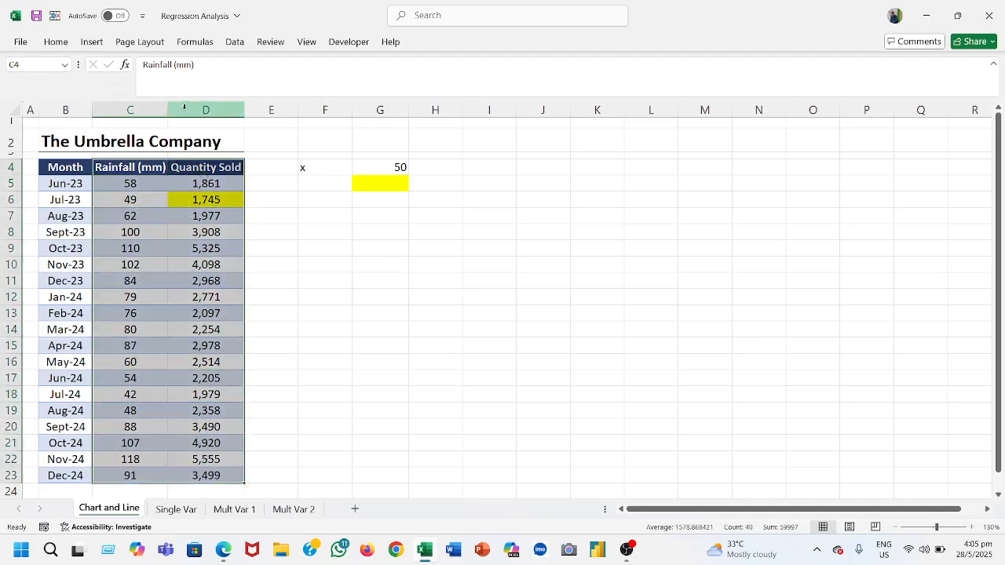
click(91, 42)
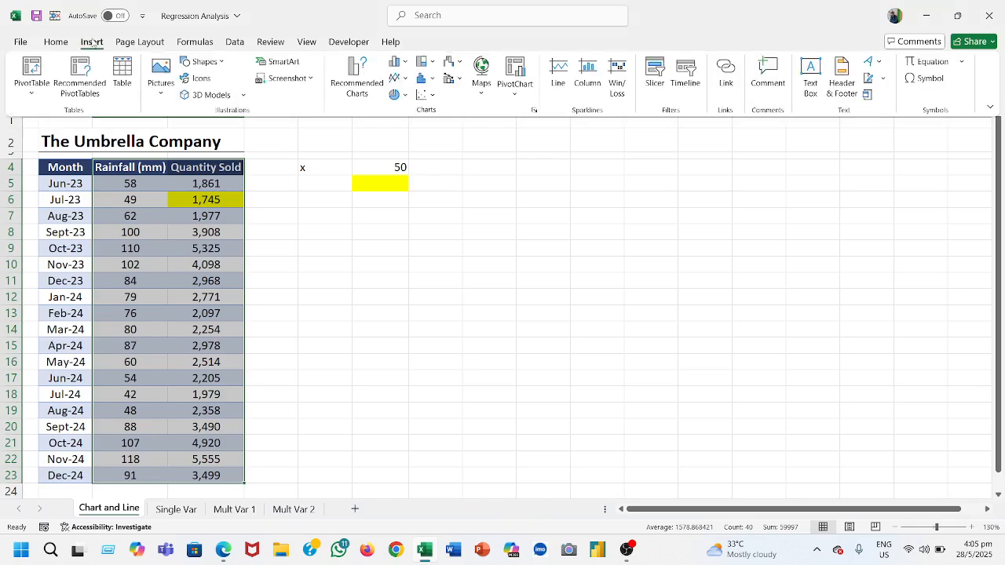
click(353, 69)
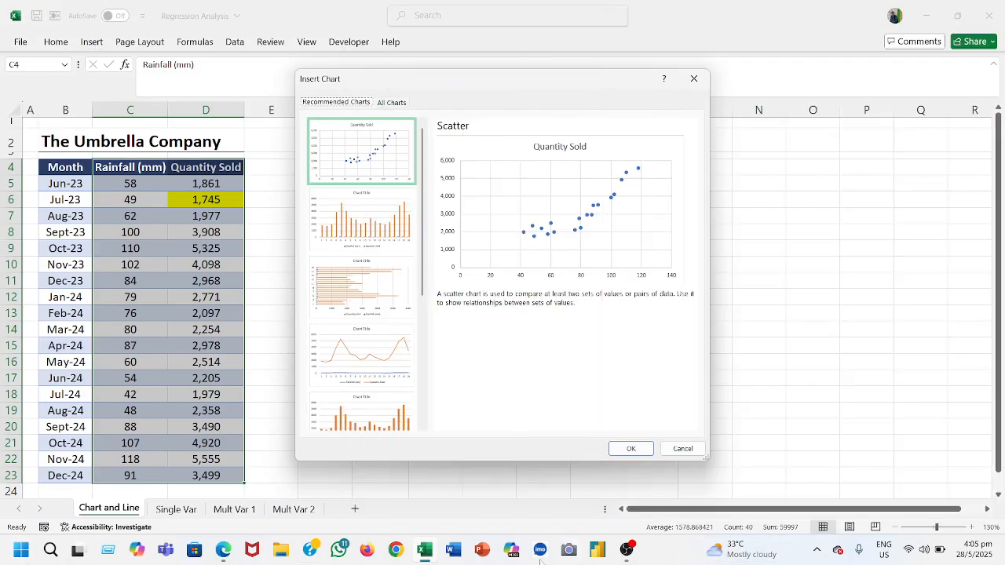
click(631, 448)
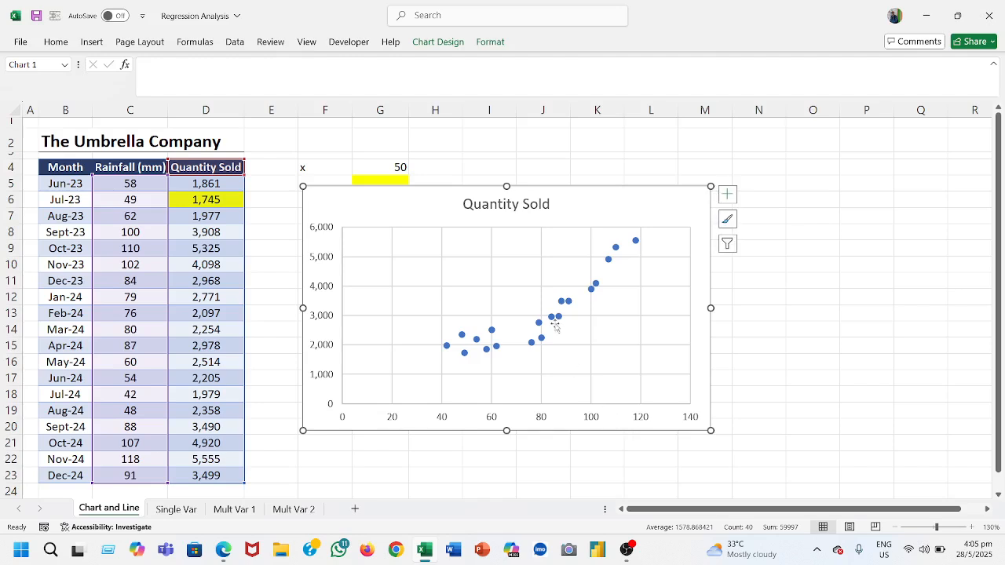
drag(579, 202, 642, 219)
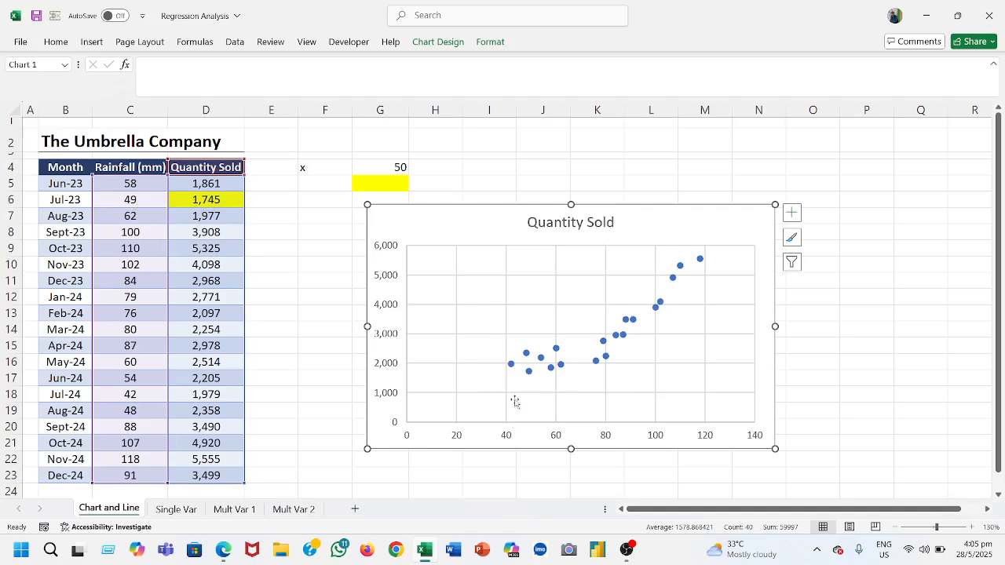
Step: Add a linear trendline to the Quantity Sold data points and display its equation on the chart
mouse_move(512, 367)
mouse_move(656, 308)
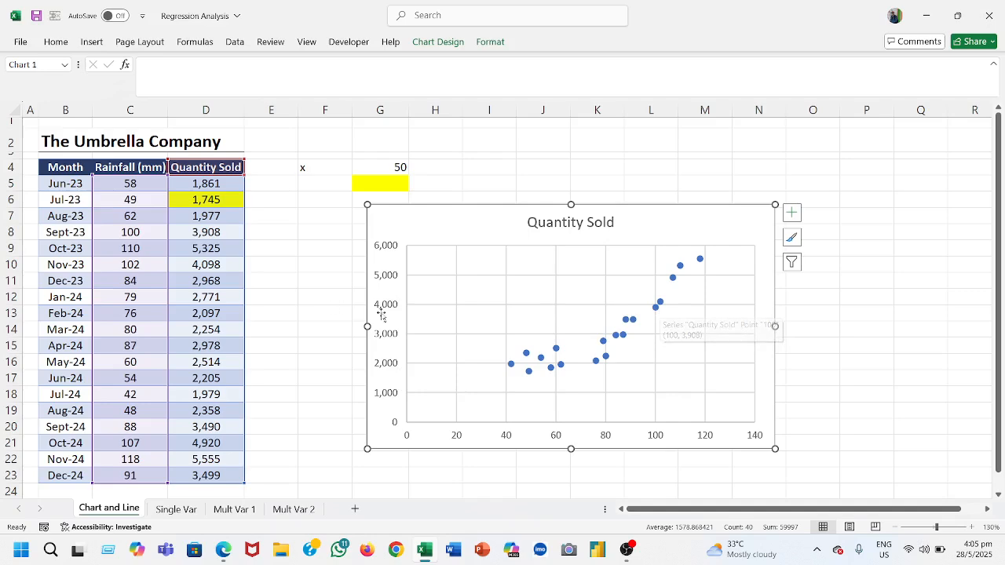
right_click(625, 339)
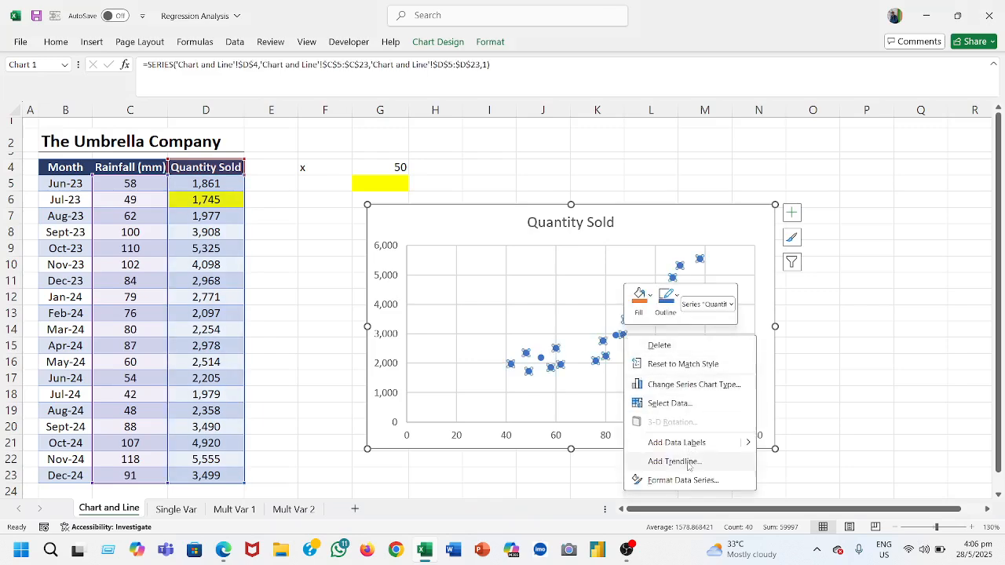
click(688, 463)
scroll(887, 406, down, 1)
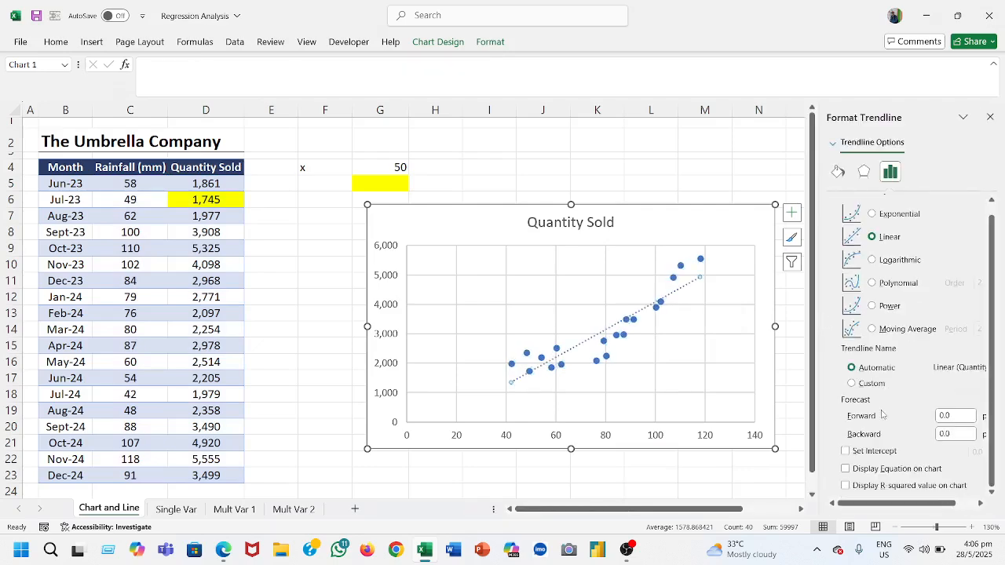
click(846, 469)
click(963, 117)
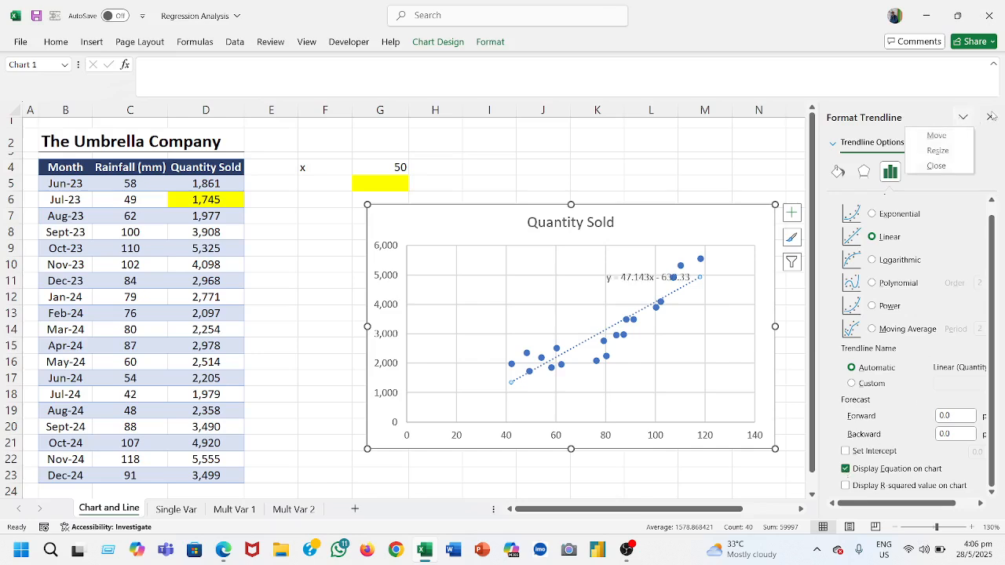
click(991, 117)
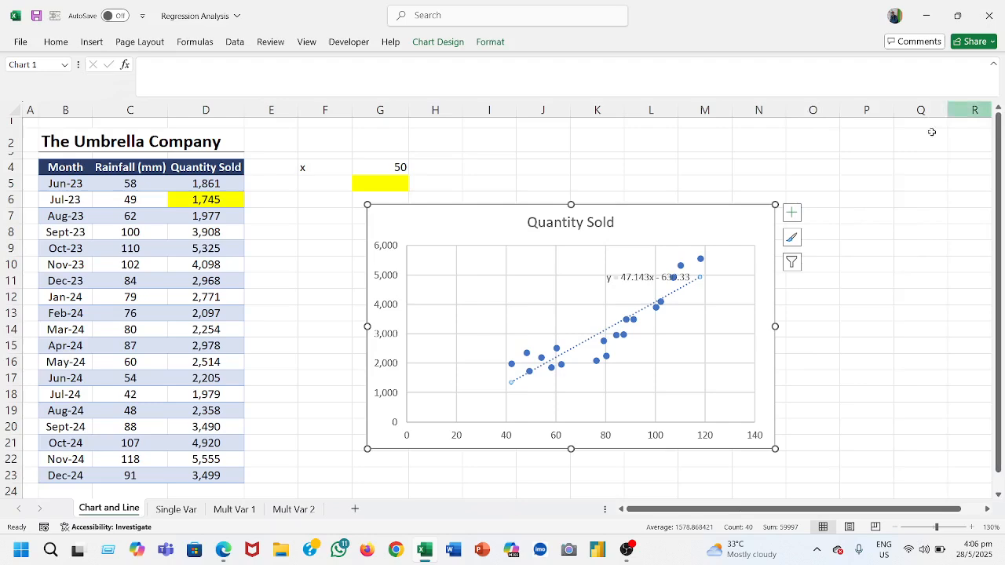
Step: Move the trendline equation label off the data points, into the empty area just below the chart title
click(632, 281)
drag(635, 269, 624, 254)
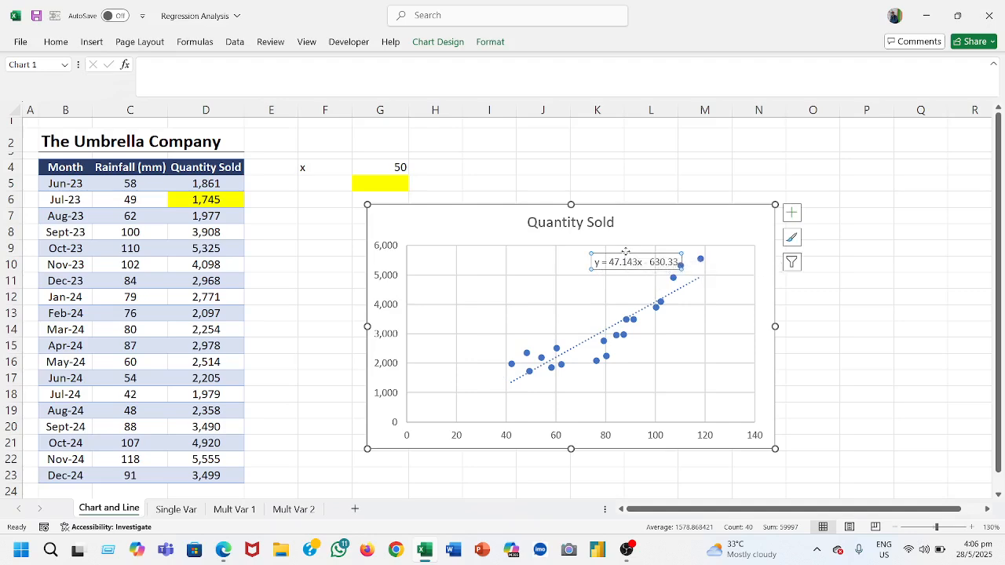
drag(626, 254, 611, 243)
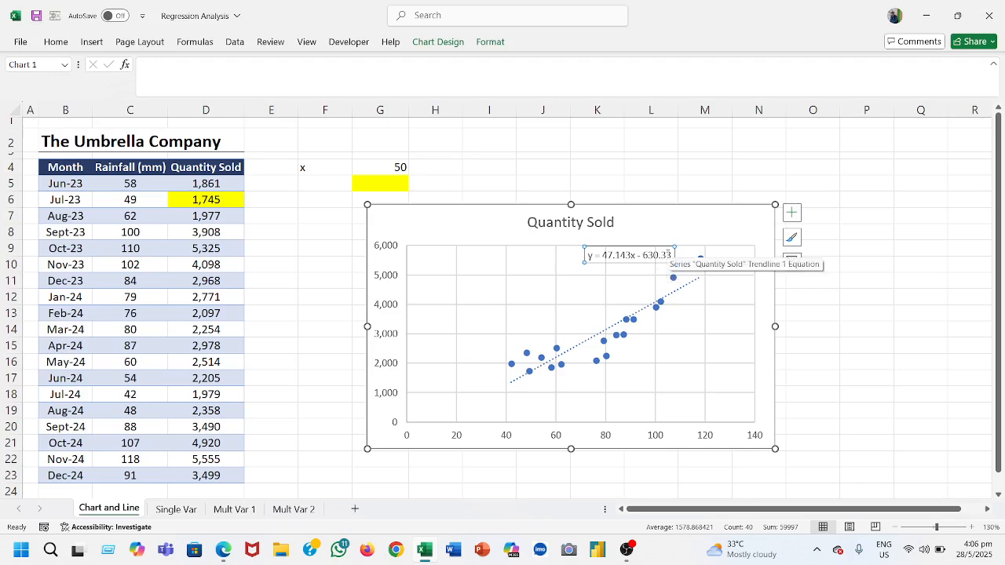
Step: Calculate the predicted quantity for 50 mm of rainfall in G2 with the formula =47.143*50-630.33
click(374, 141)
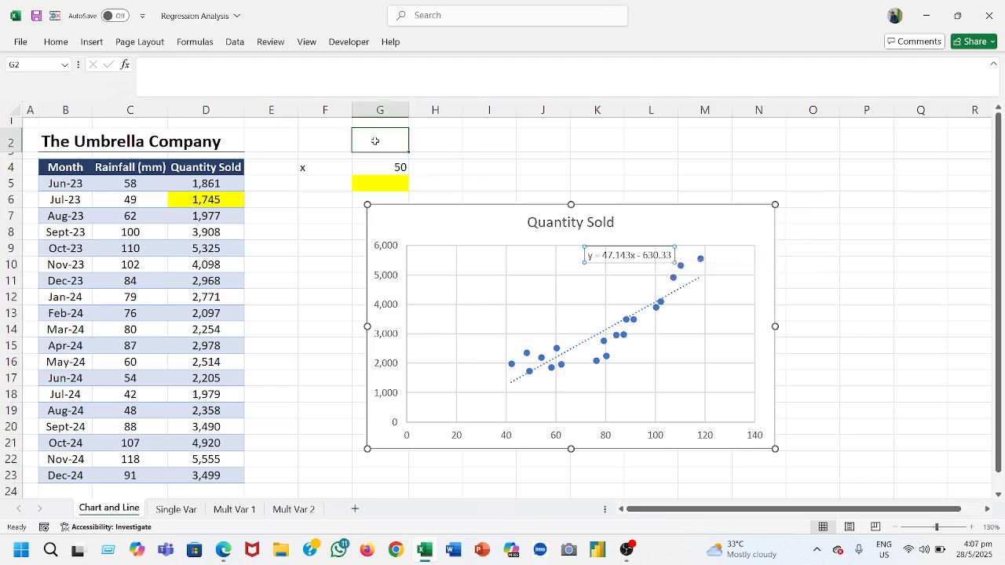
text(=47.143*)
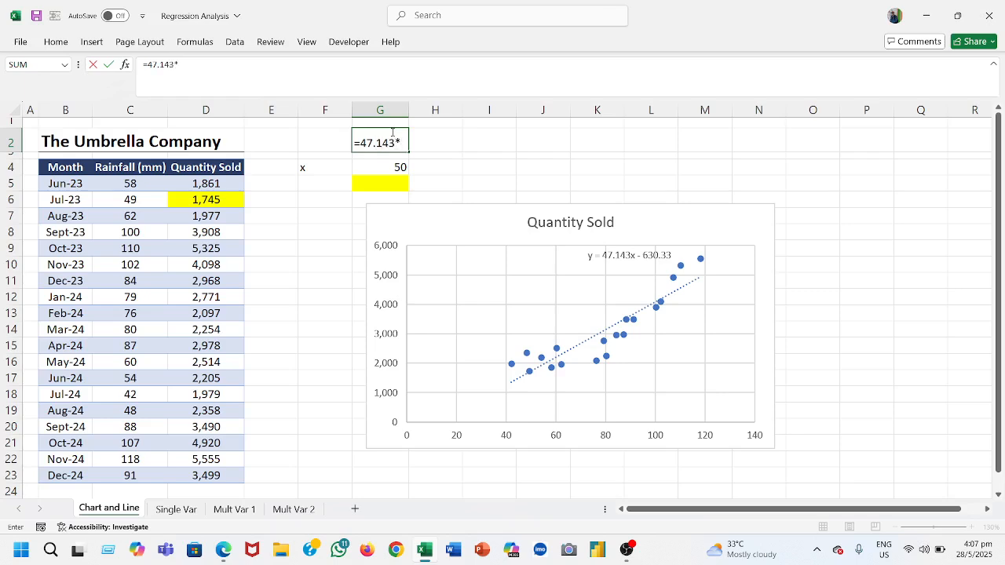
text(0-630.33)
key(Return)
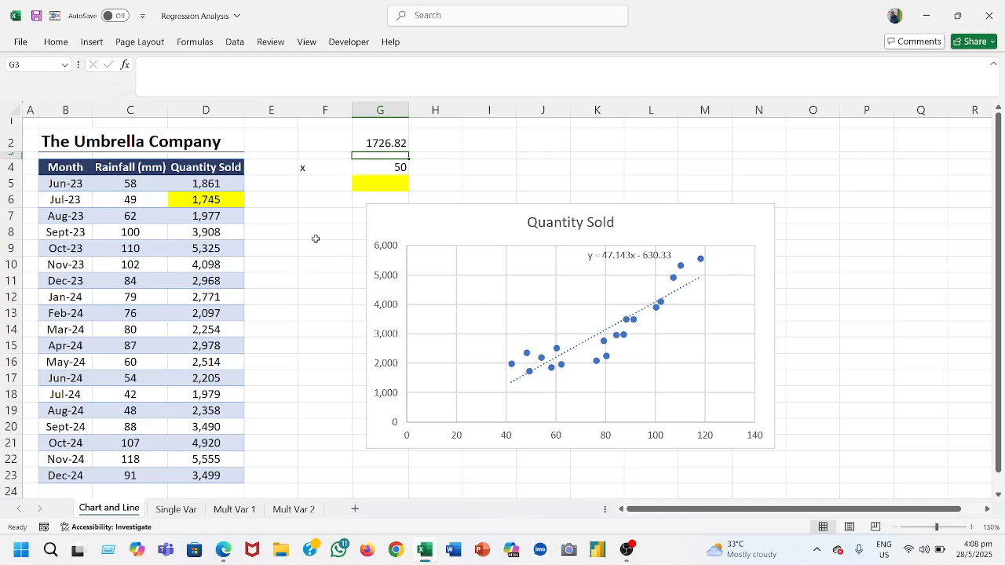
Step: Check in the Excel Add-ins options that the Analysis ToolPak is enabled, and confirm the add-in selection
click(234, 42)
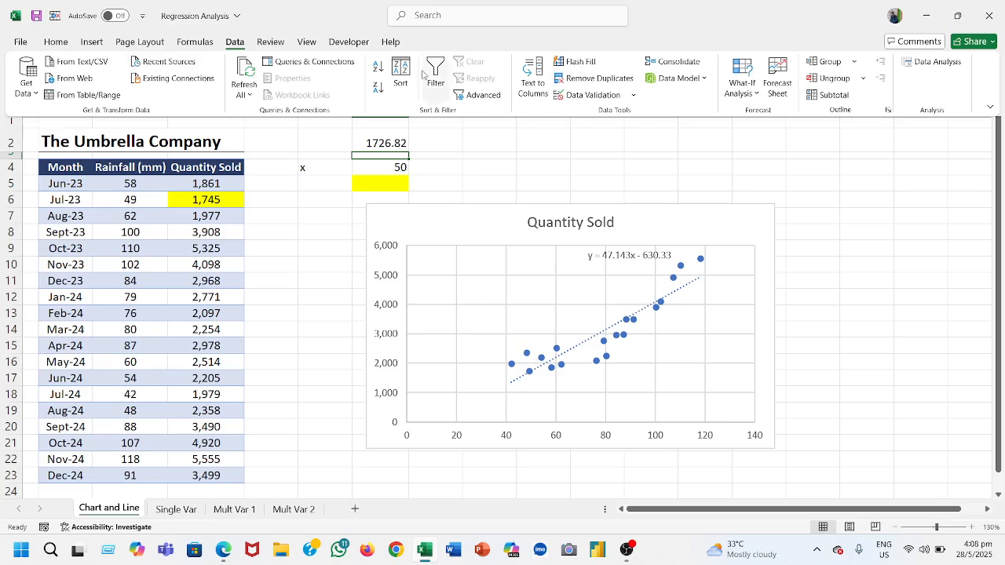
click(20, 42)
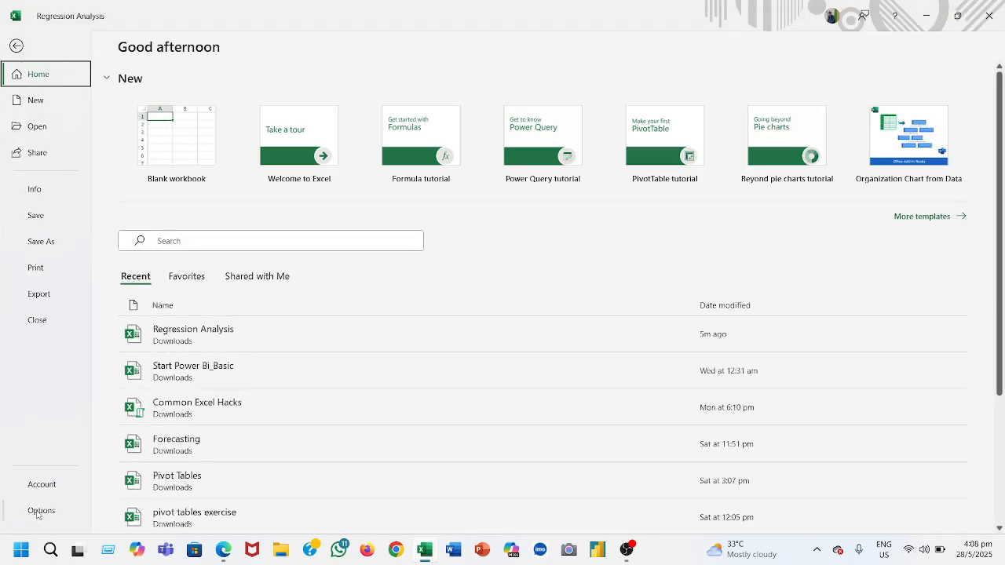
click(37, 510)
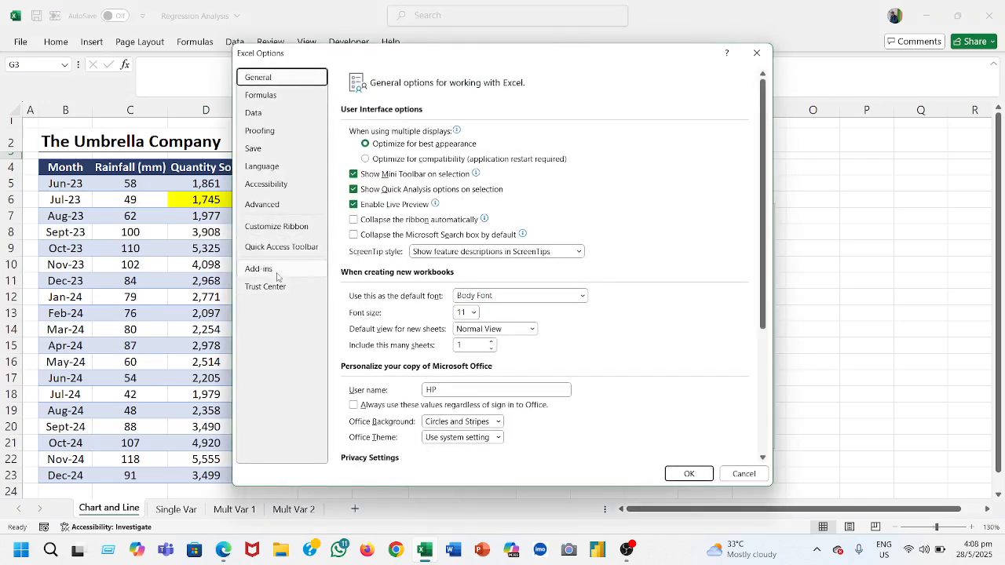
click(275, 271)
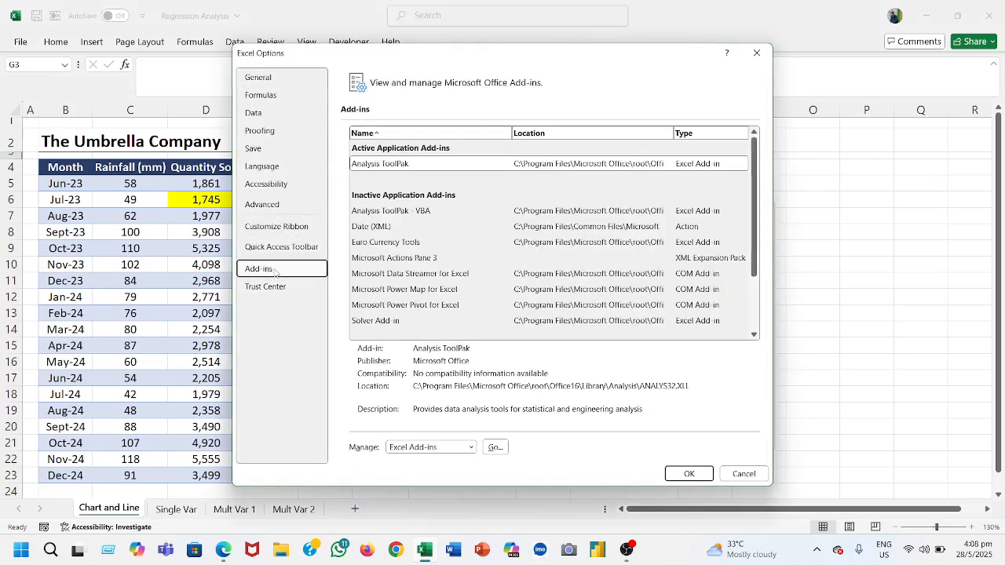
click(471, 448)
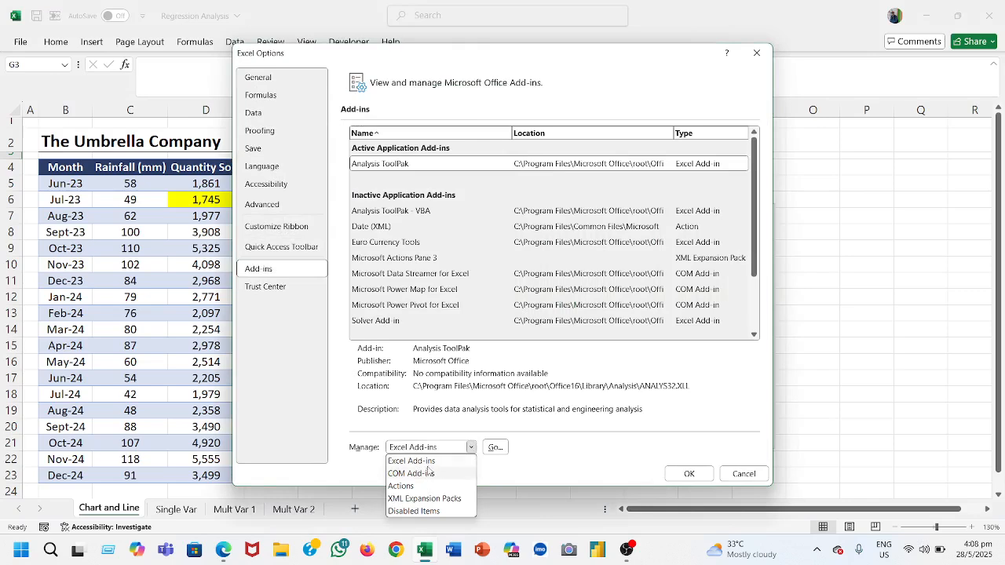
click(436, 461)
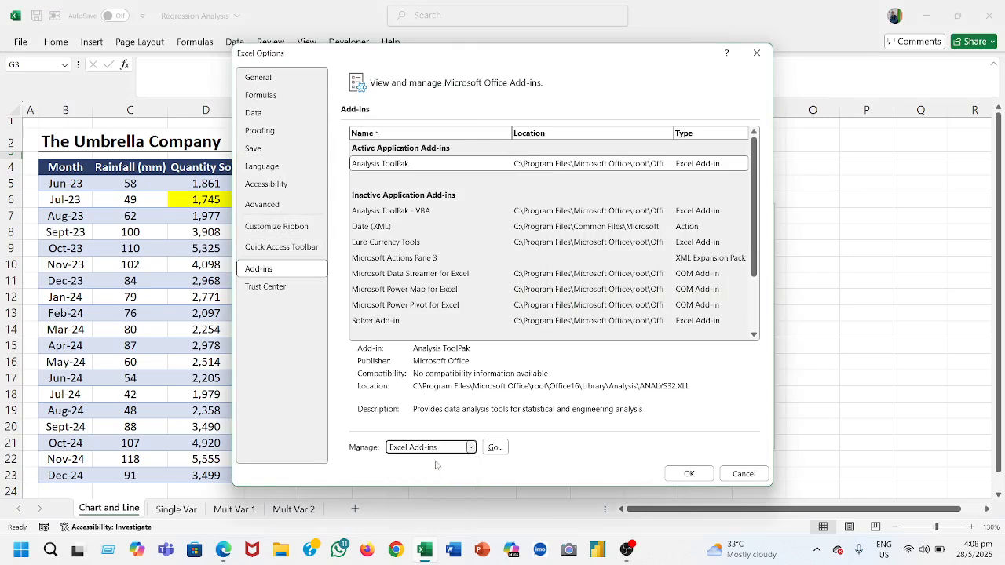
click(496, 447)
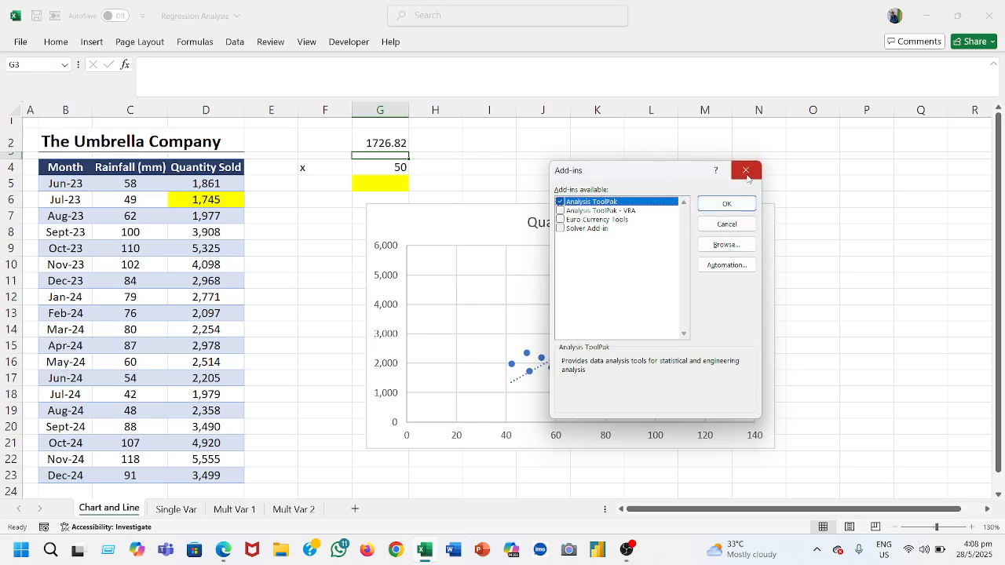
click(732, 208)
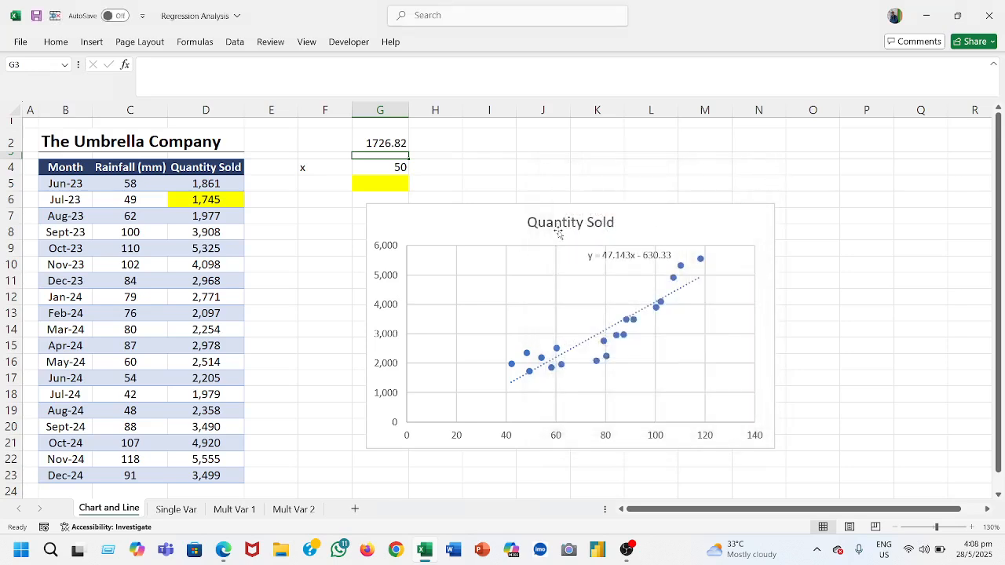
Step: Start a Regression data analysis and set its Input Y Range to the Quantity Sold column with header, D4:D23
click(236, 45)
click(938, 62)
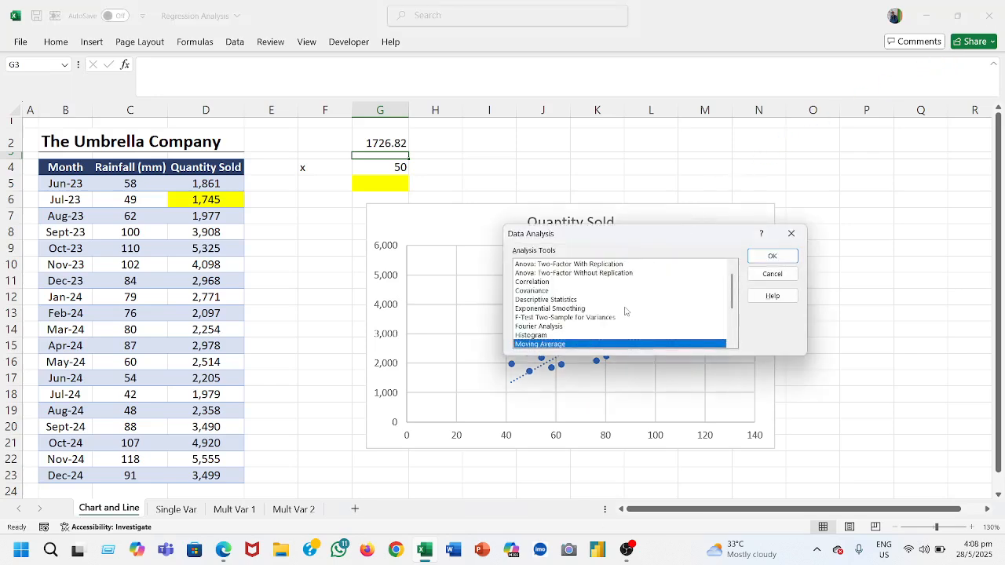
scroll(626, 311, down, 3)
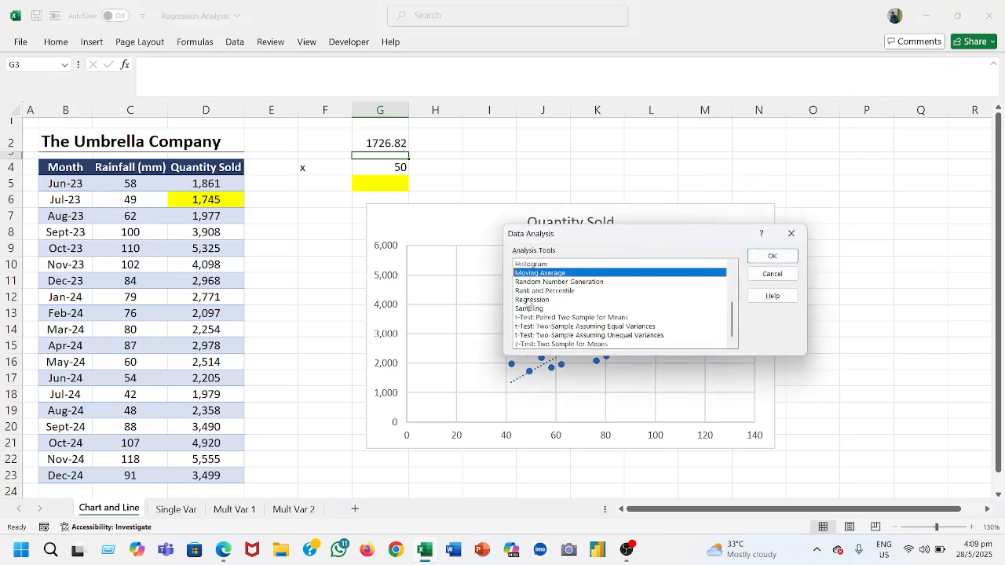
click(533, 300)
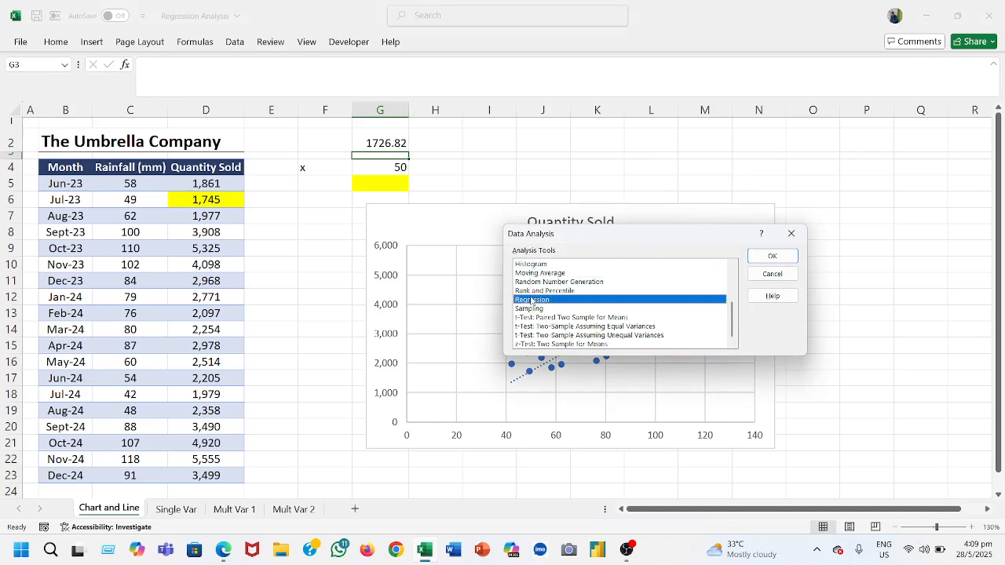
click(772, 256)
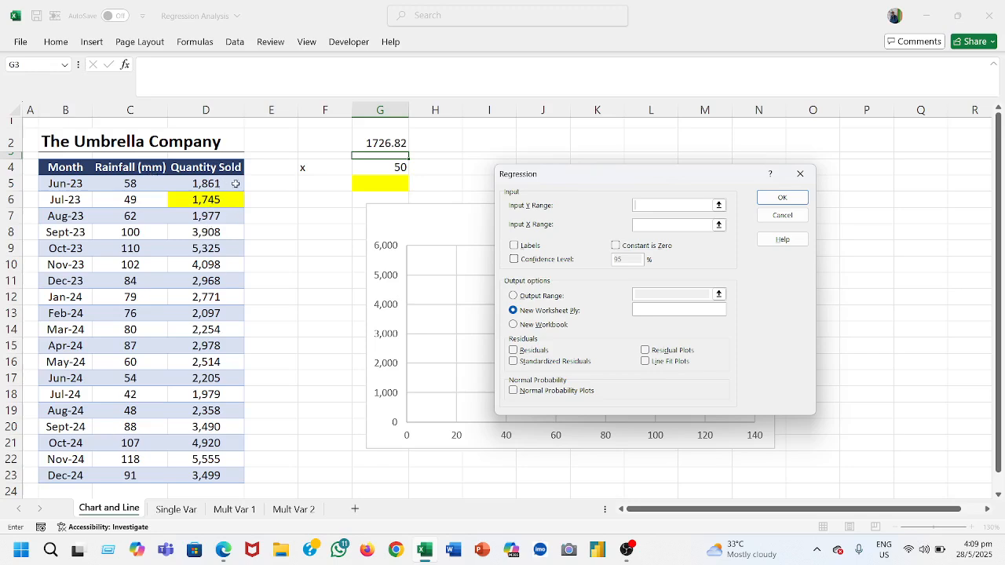
click(720, 205)
click(223, 169)
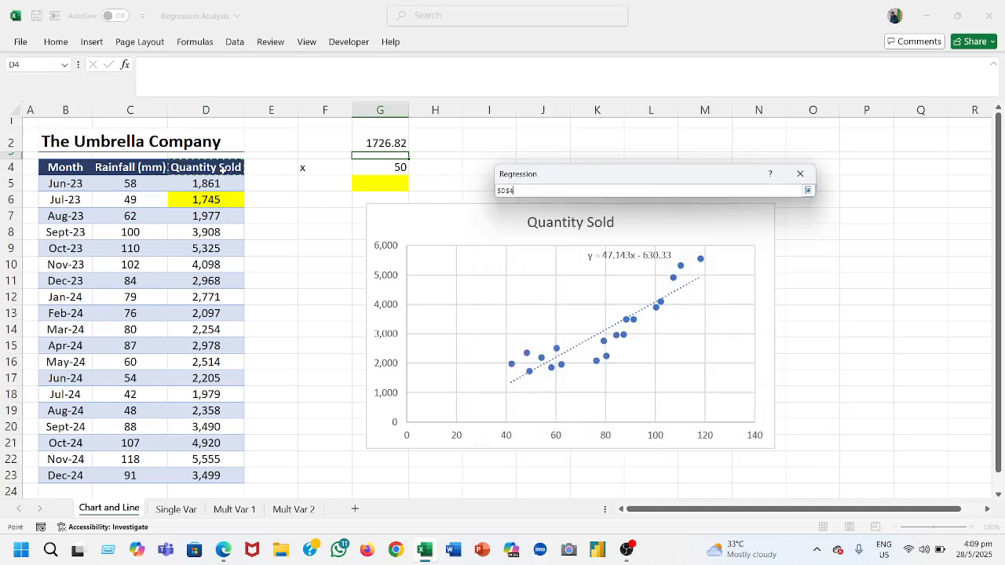
drag(222, 169, 227, 472)
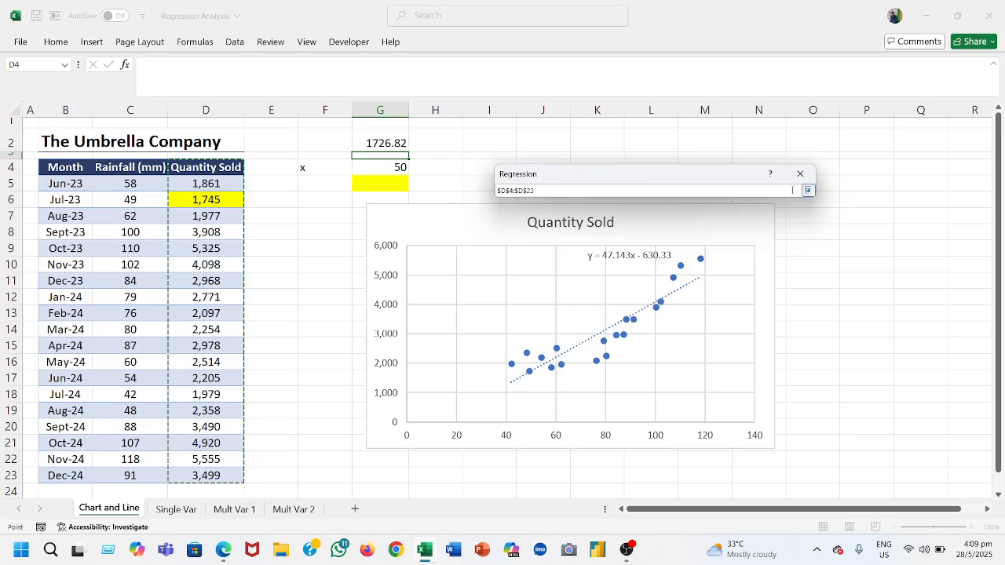
click(807, 192)
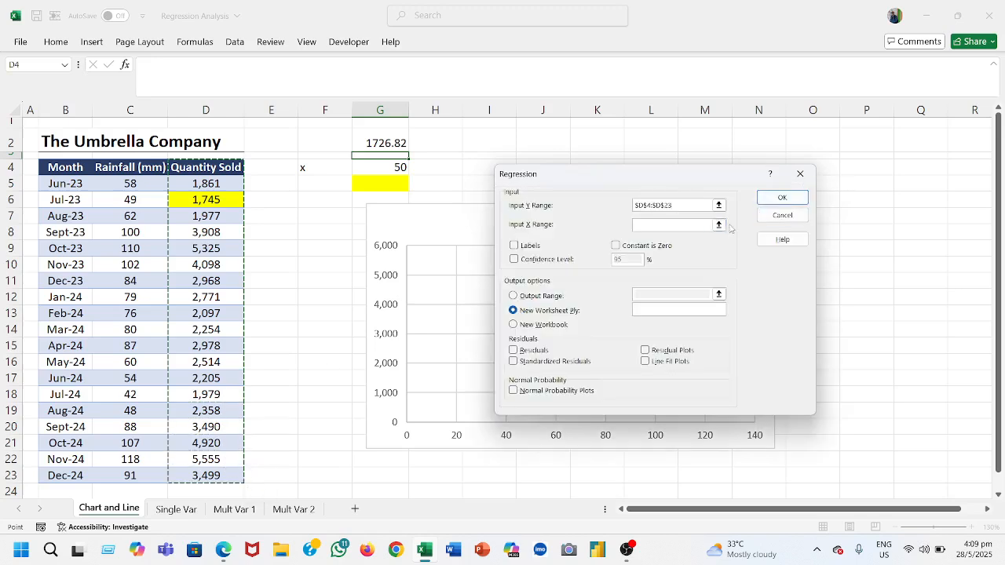
Step: Set the regression's Input X Range to the Rainfall (mm) column with header, C4:C23
click(720, 225)
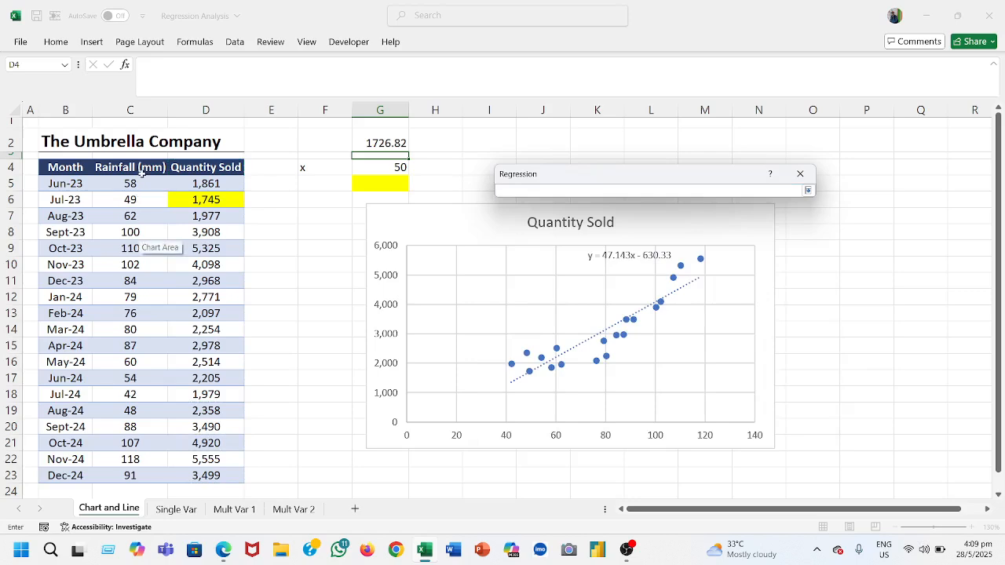
drag(143, 169, 140, 474)
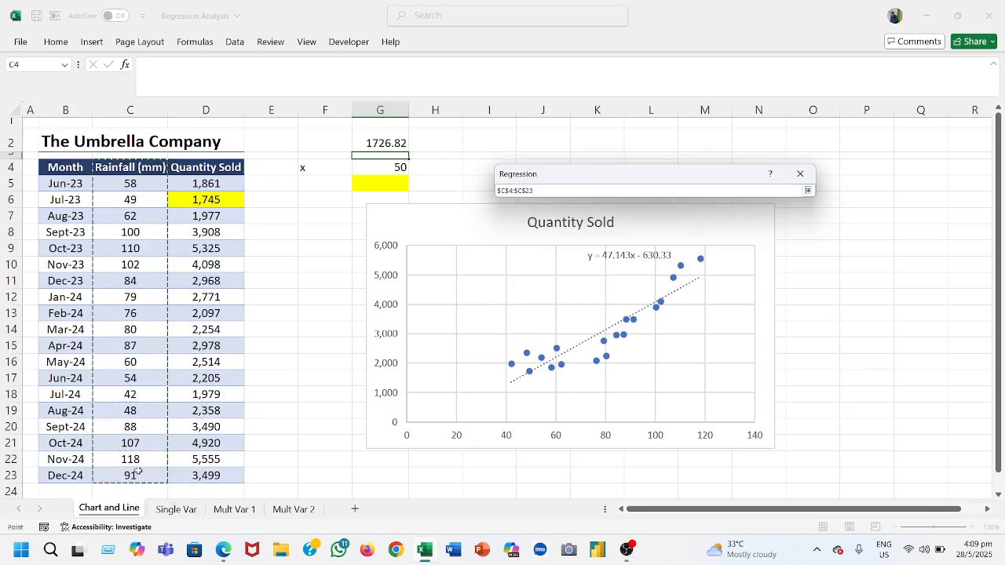
click(807, 191)
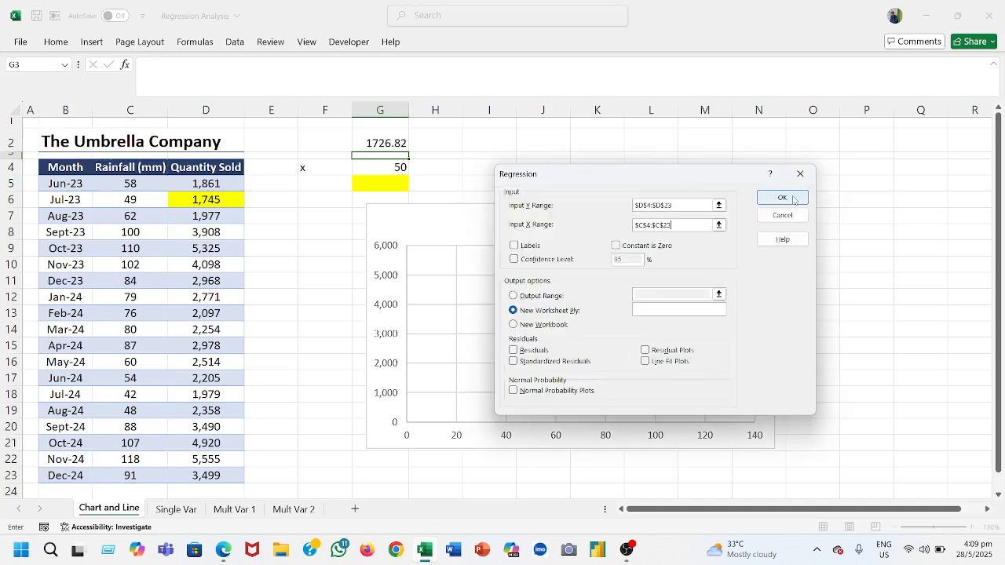
Step: Run the regression on a new worksheet with Labels enabled, and deselect the resulting output range
click(514, 246)
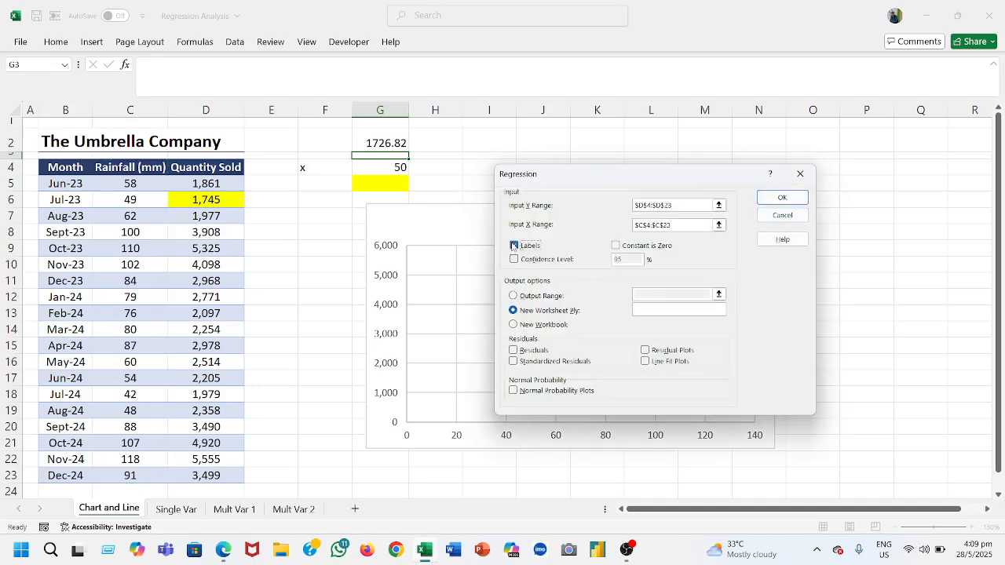
click(795, 197)
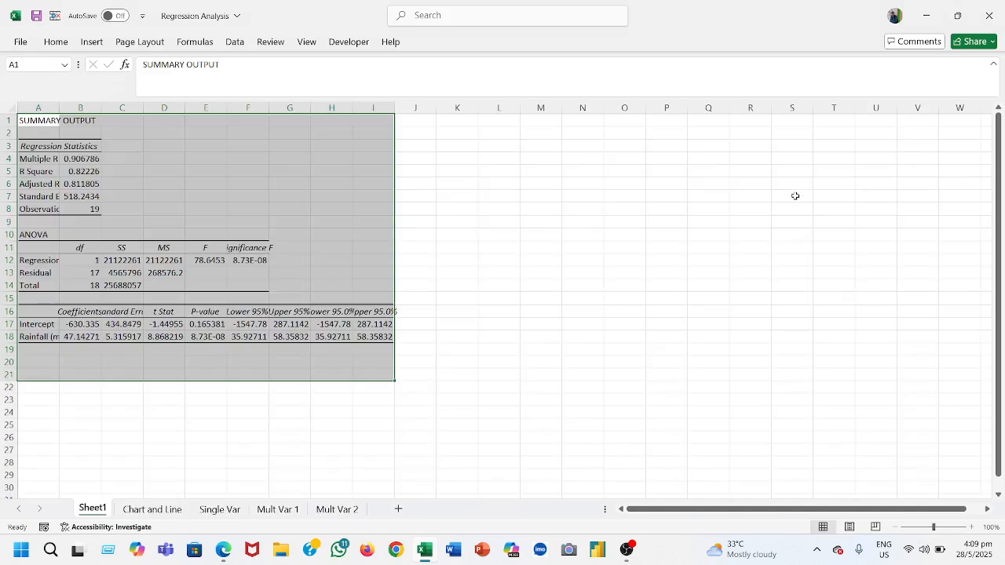
click(571, 236)
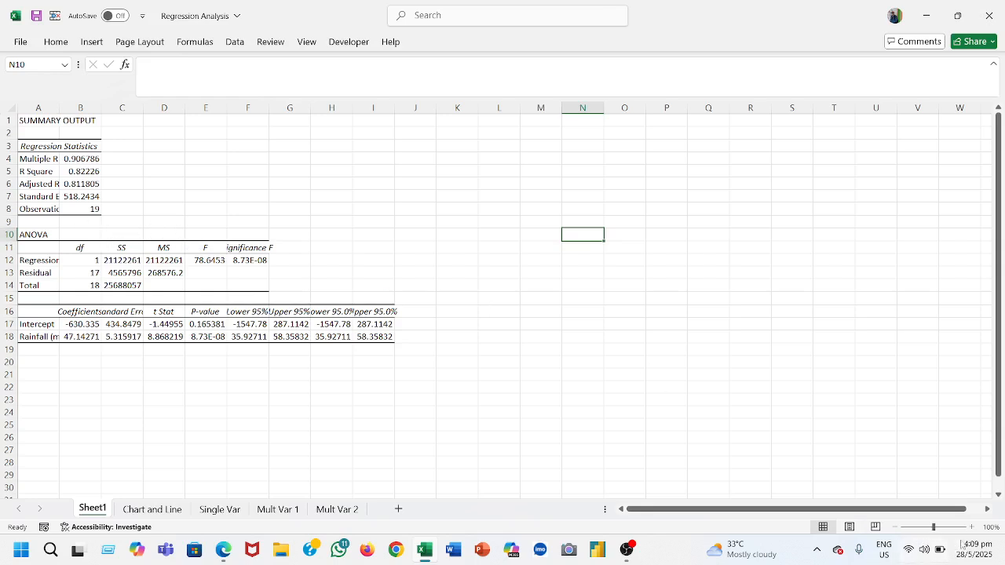
Step: Autofit columns A, B and F of the regression output so their labels and values show in full
click(974, 528)
click(974, 528)
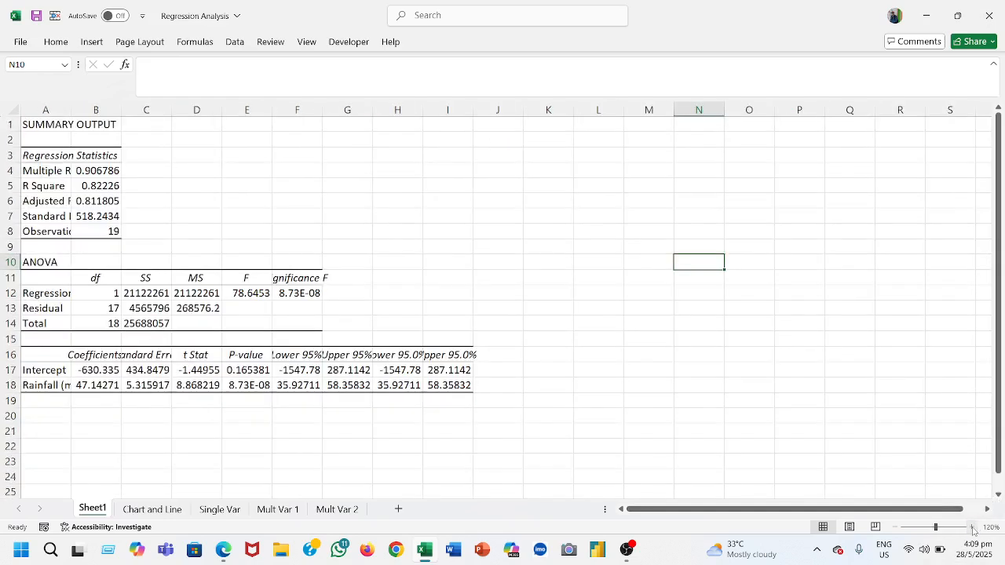
click(974, 527)
click(974, 527)
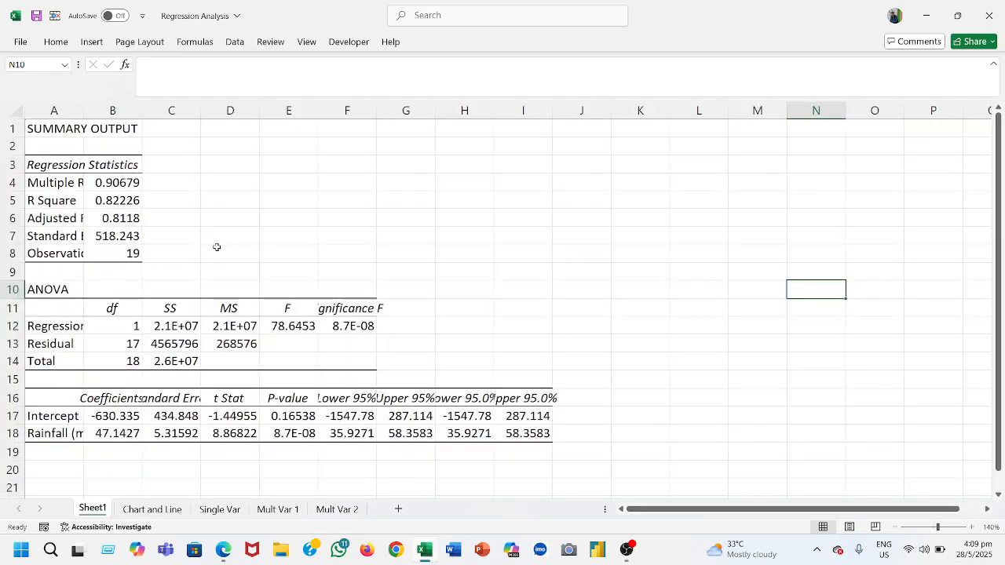
double_click(81, 109)
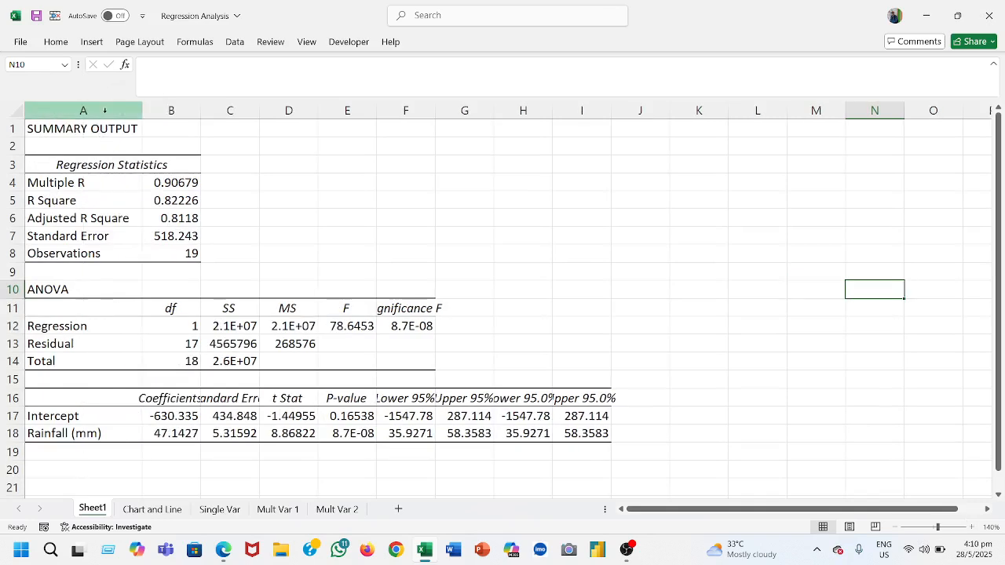
double_click(200, 110)
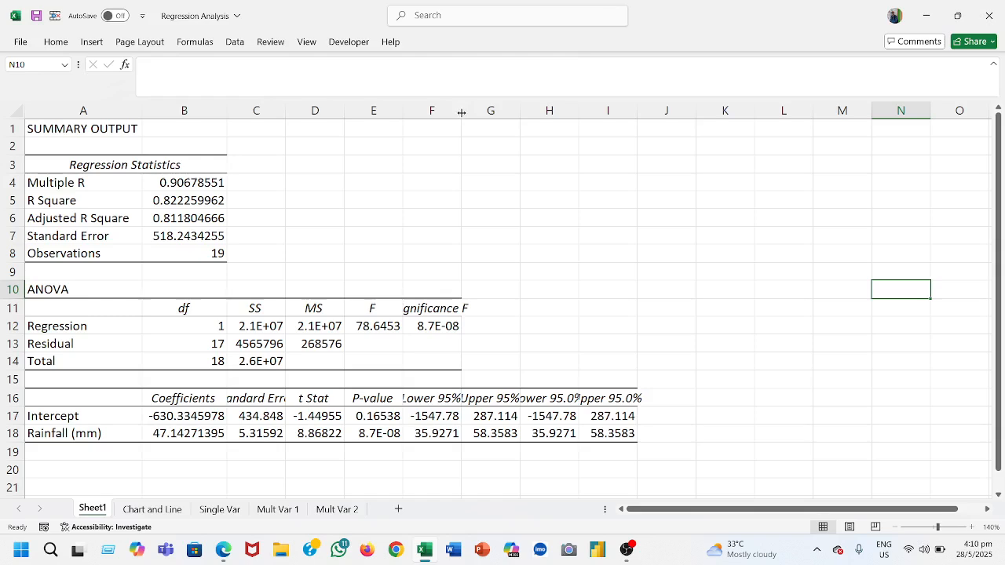
double_click(462, 113)
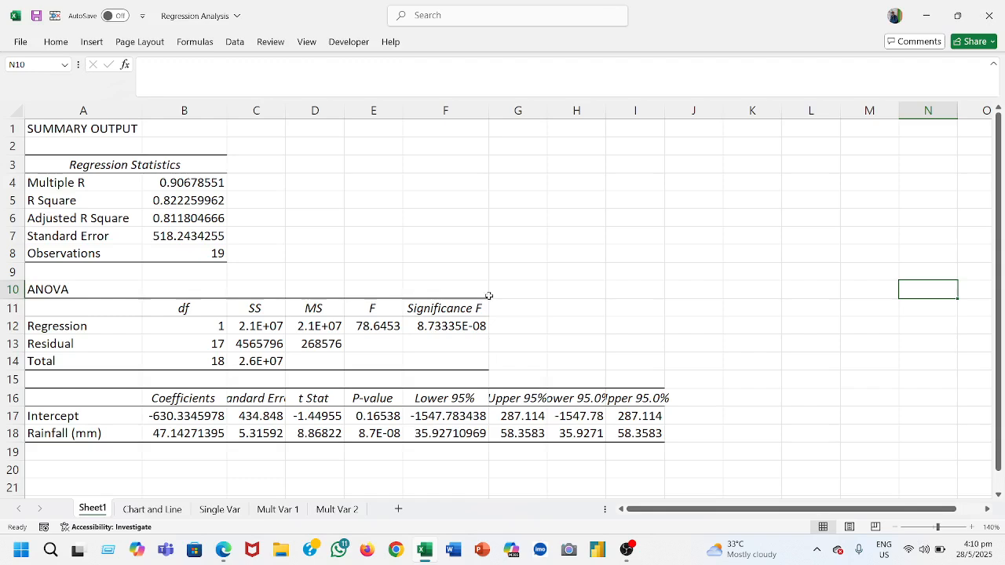
double_click(487, 105)
Step: Compare the regression summary output with the rainfall and sales data and the trendline chart on the Chart and Line sheet
click(161, 509)
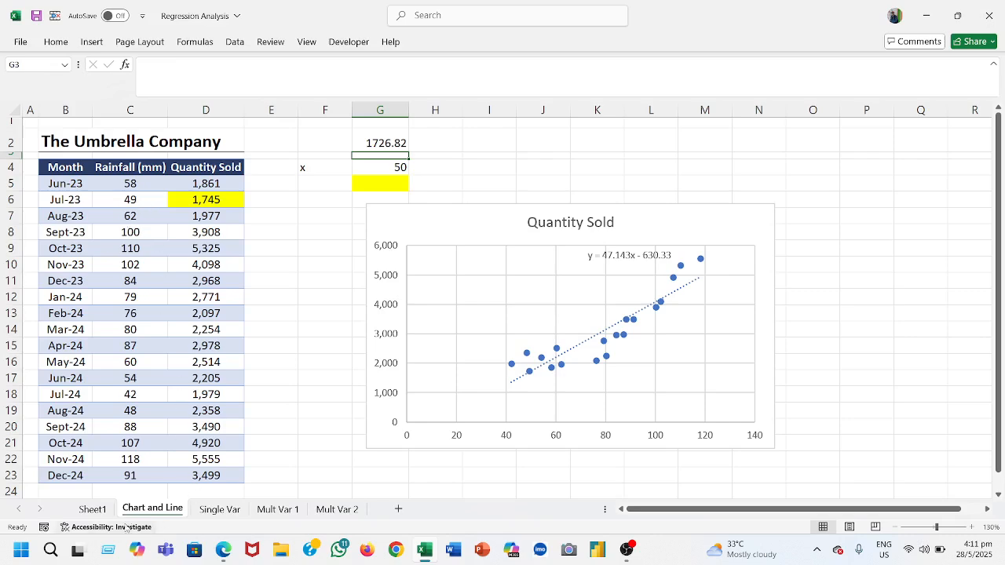
click(96, 511)
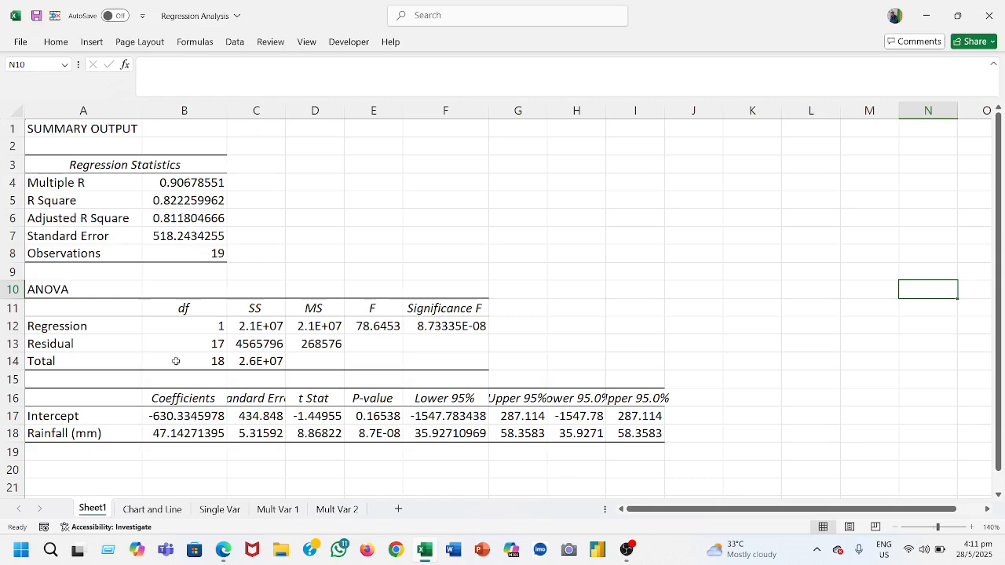
click(164, 511)
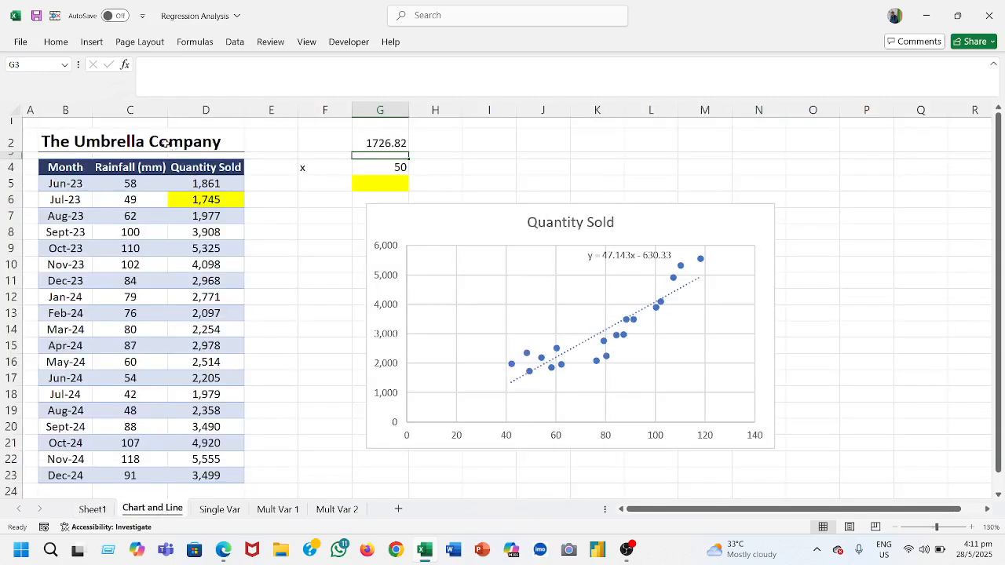
click(91, 510)
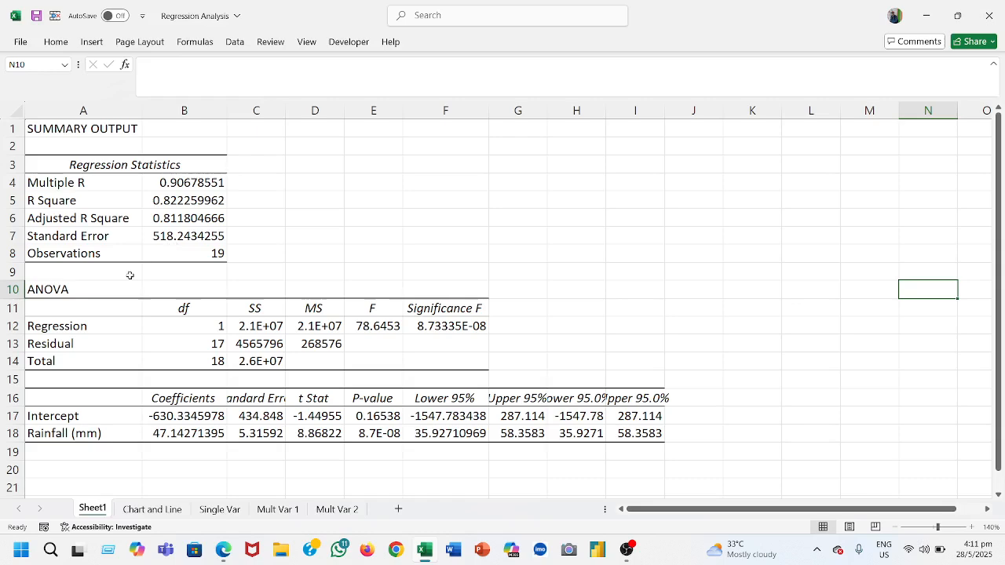
click(157, 509)
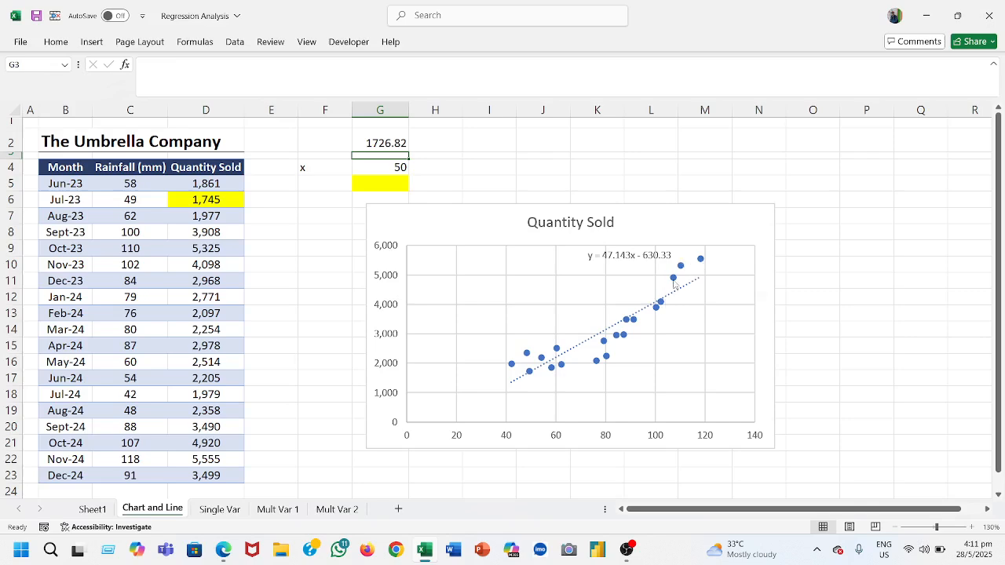
click(94, 510)
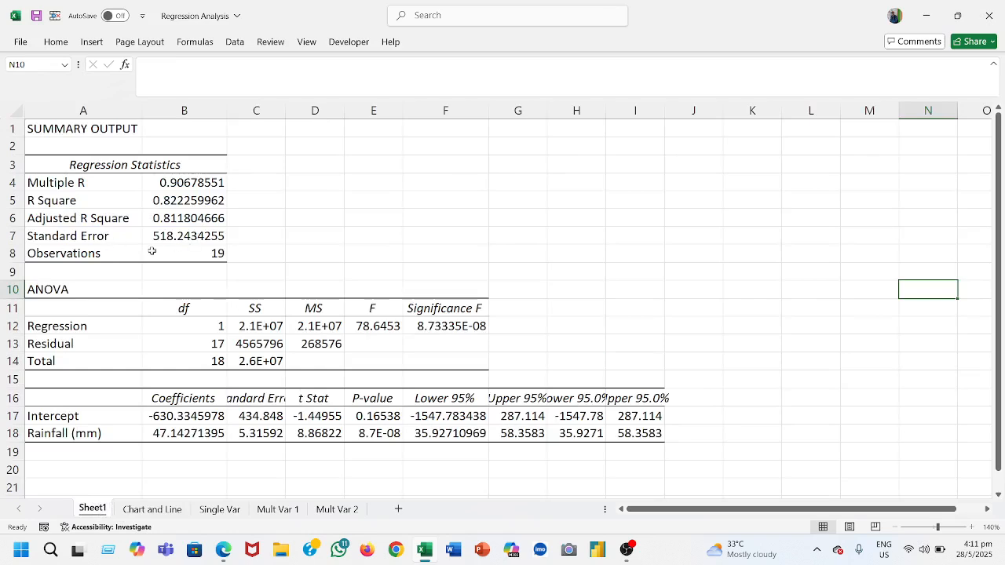
click(152, 509)
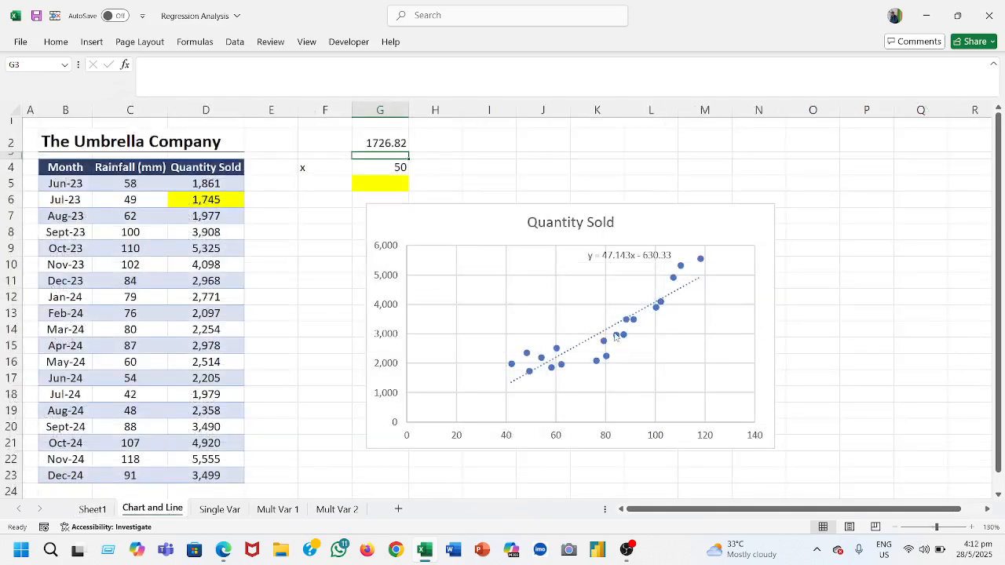
Step: Autofit column C of the regression output to show the full SS and Standard Error values
click(93, 509)
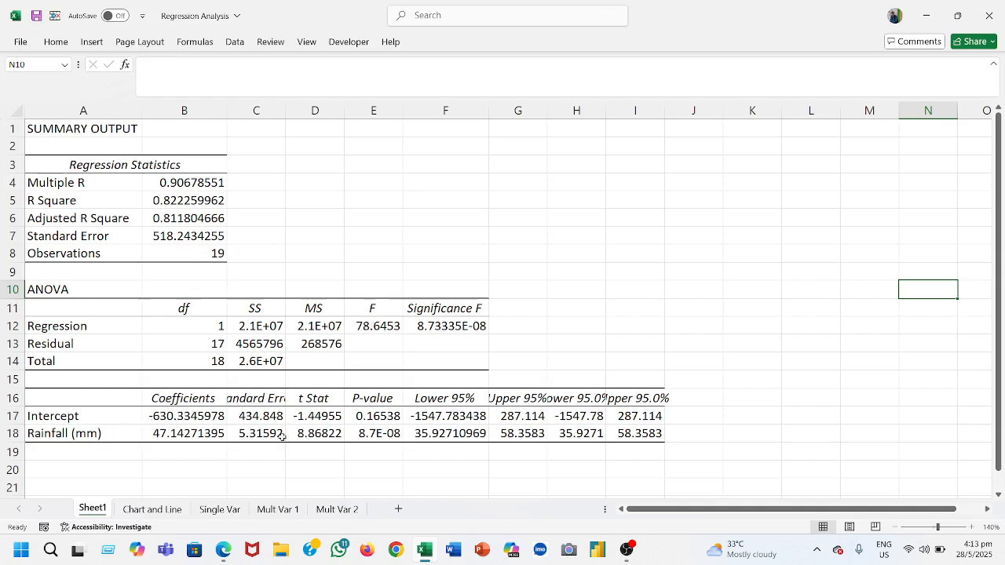
double_click(285, 107)
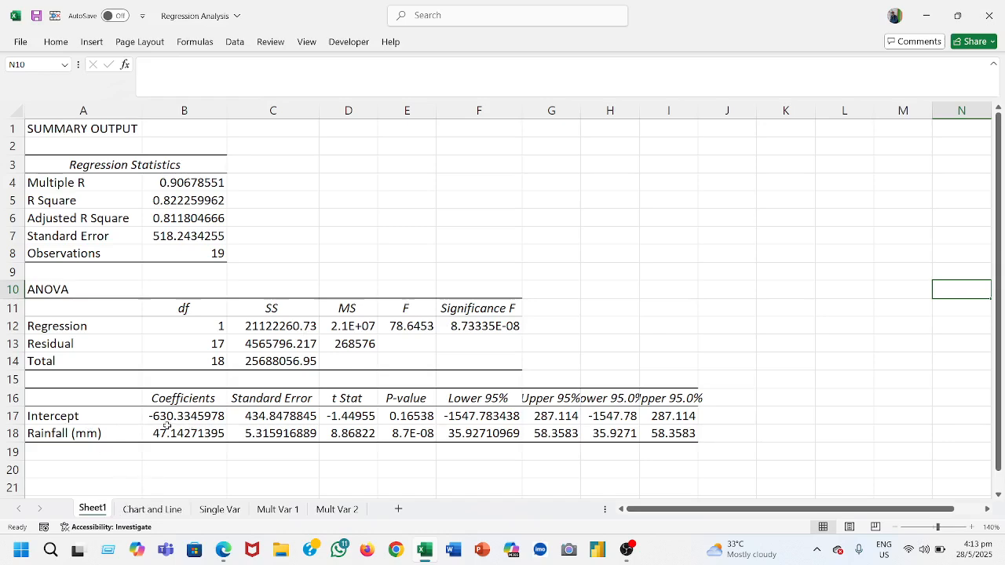
Step: Move the Quantity Sold scatter chart from the Chart and Line sheet to cell H6 of the regression output sheet
click(153, 511)
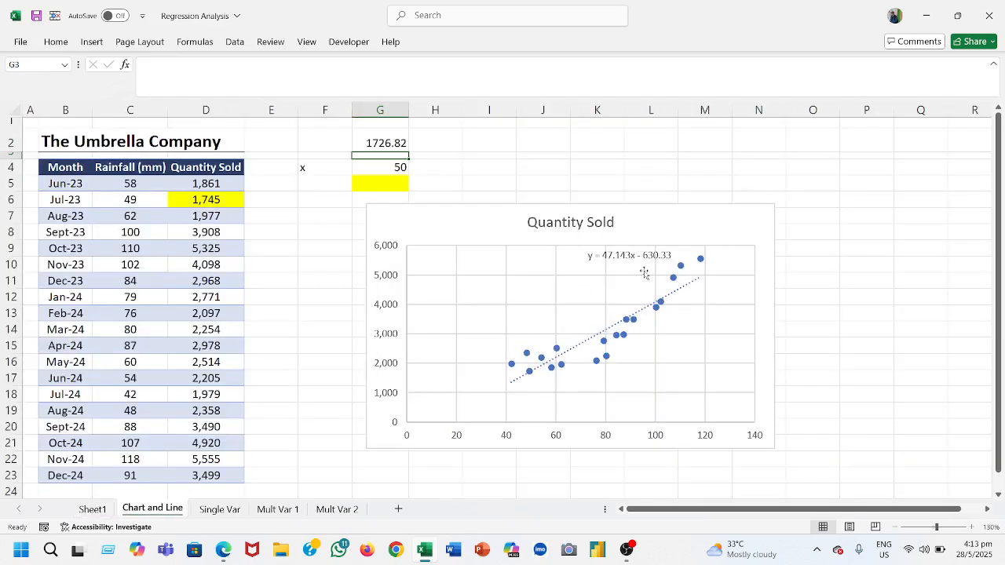
click(478, 224)
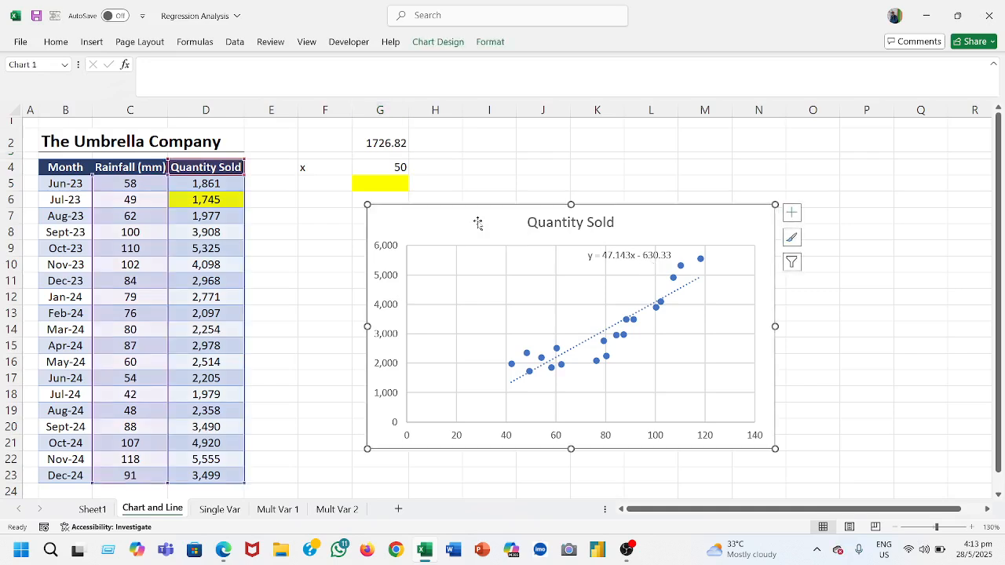
key(Delete)
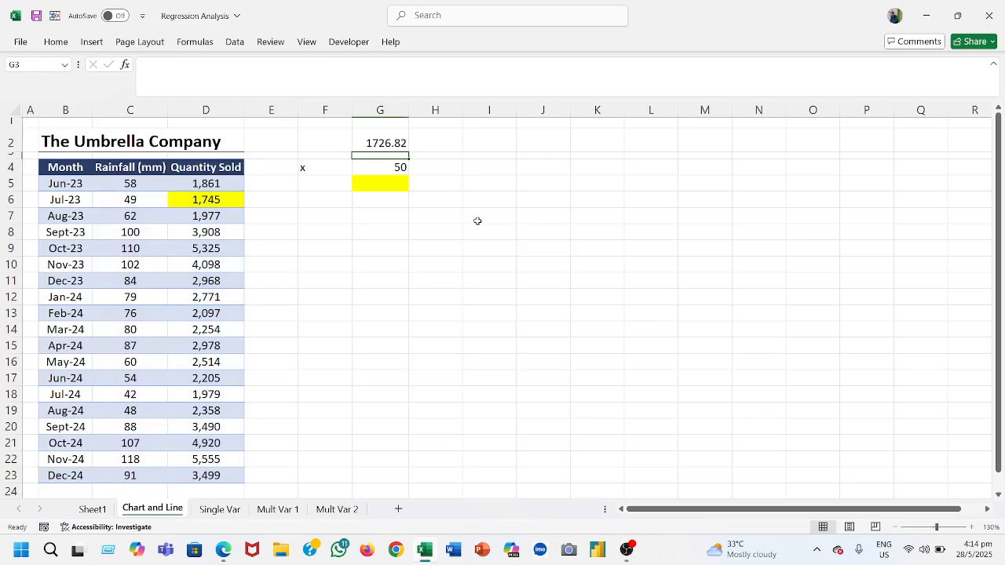
click(91, 509)
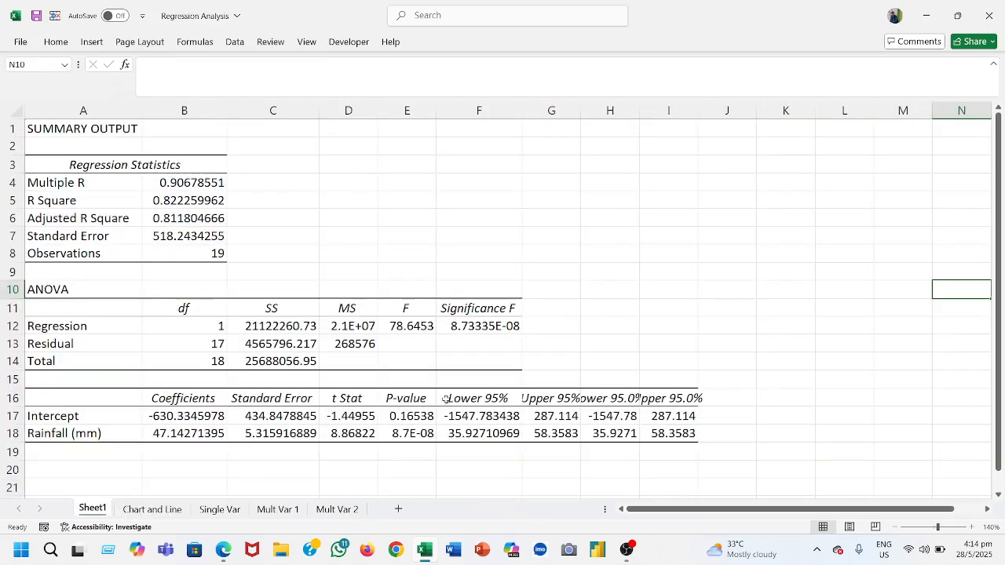
click(625, 223)
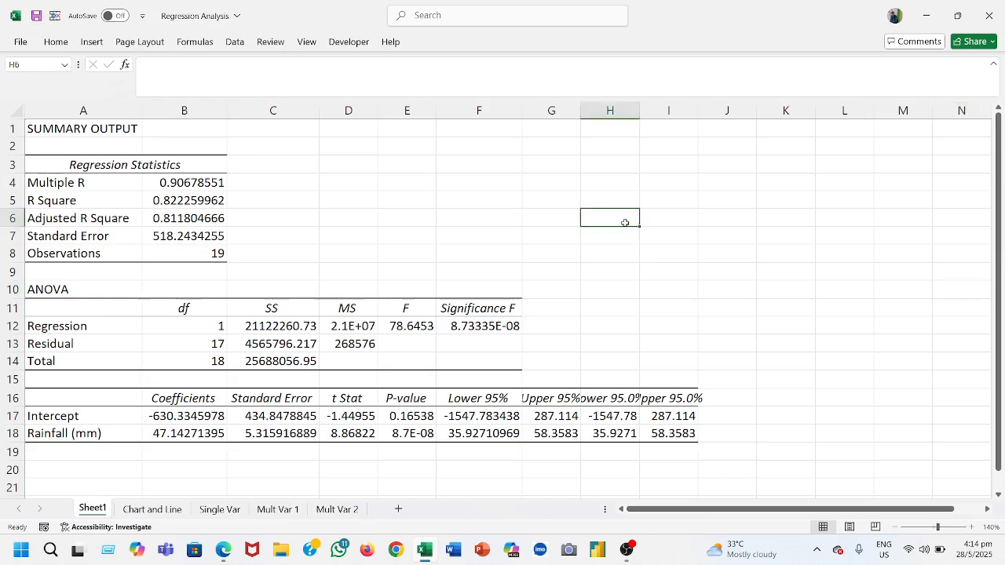
key(ctrl+v)
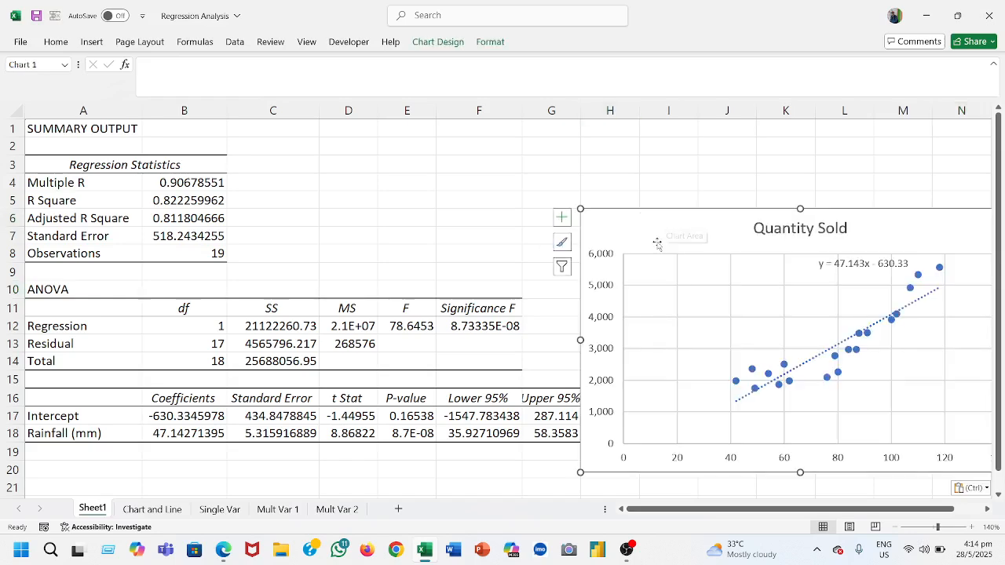
Step: Shrink and reposition the Quantity Sold chart so it sits beside the ANOVA table and above the coefficients table without covering either
drag(666, 239, 630, 195)
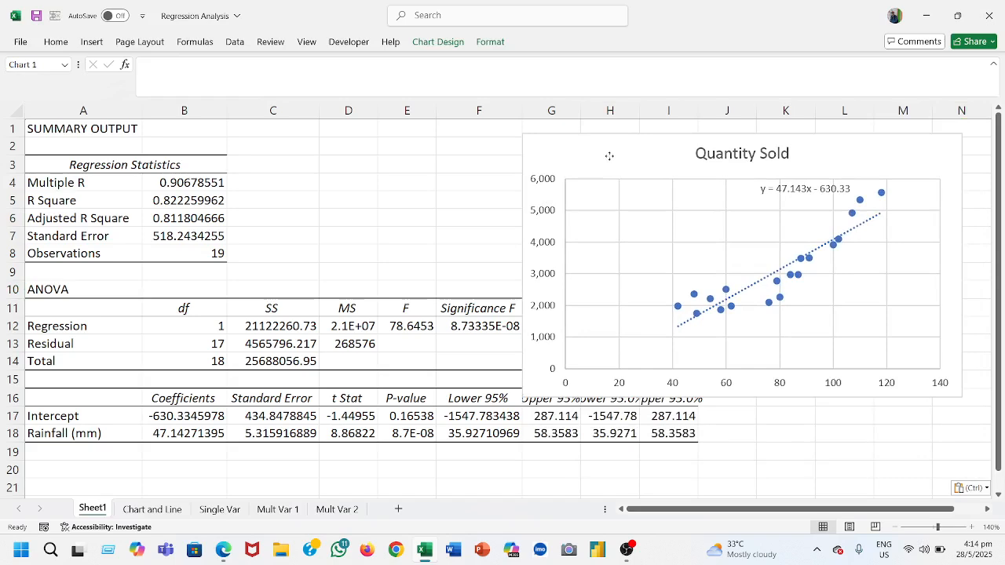
click(609, 156)
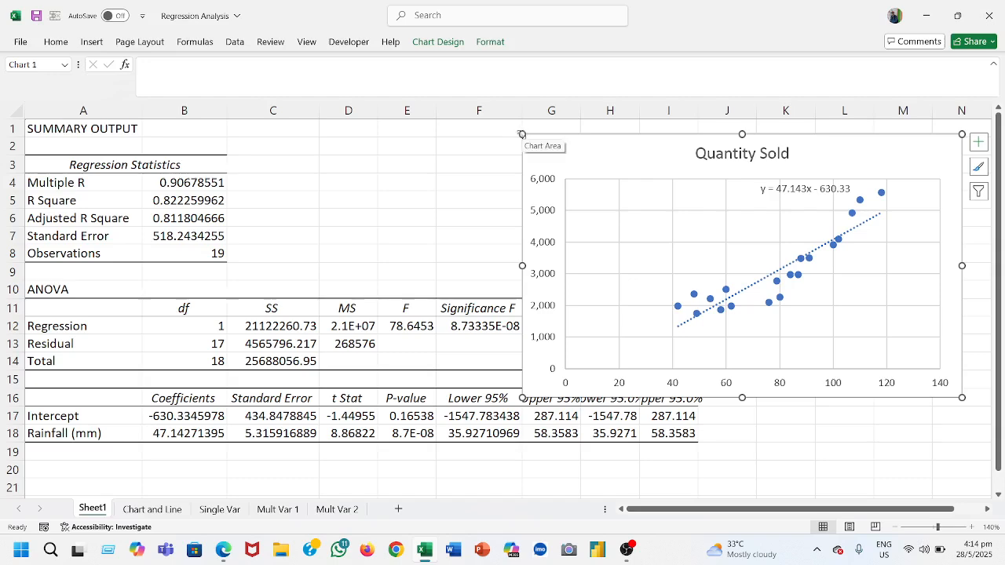
drag(522, 135, 591, 183)
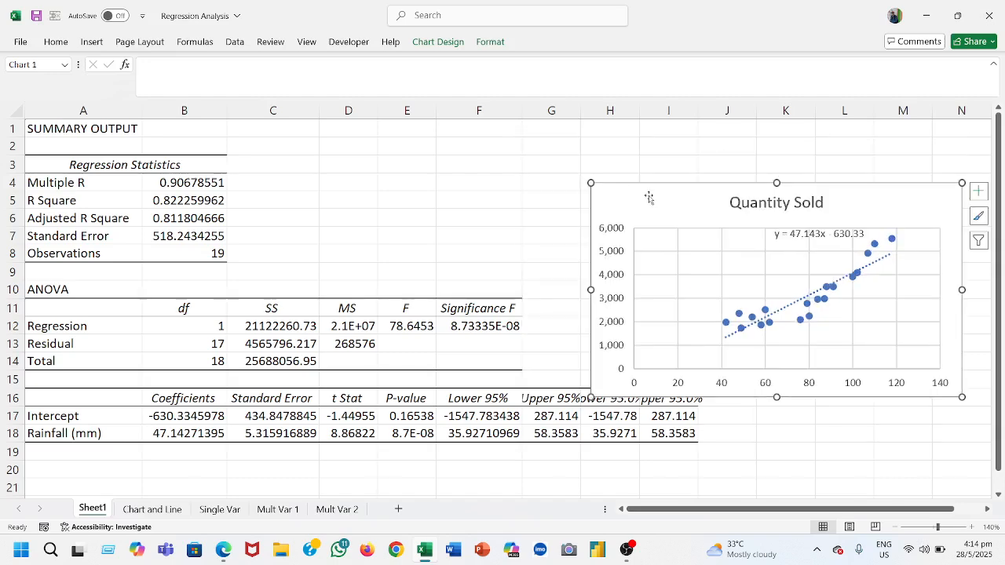
drag(648, 197, 568, 146)
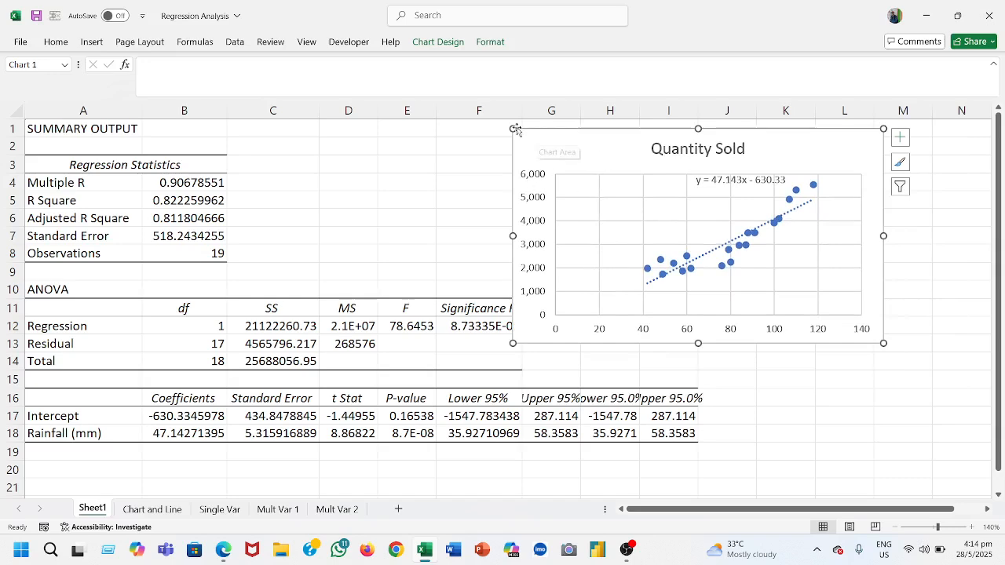
drag(516, 129, 539, 147)
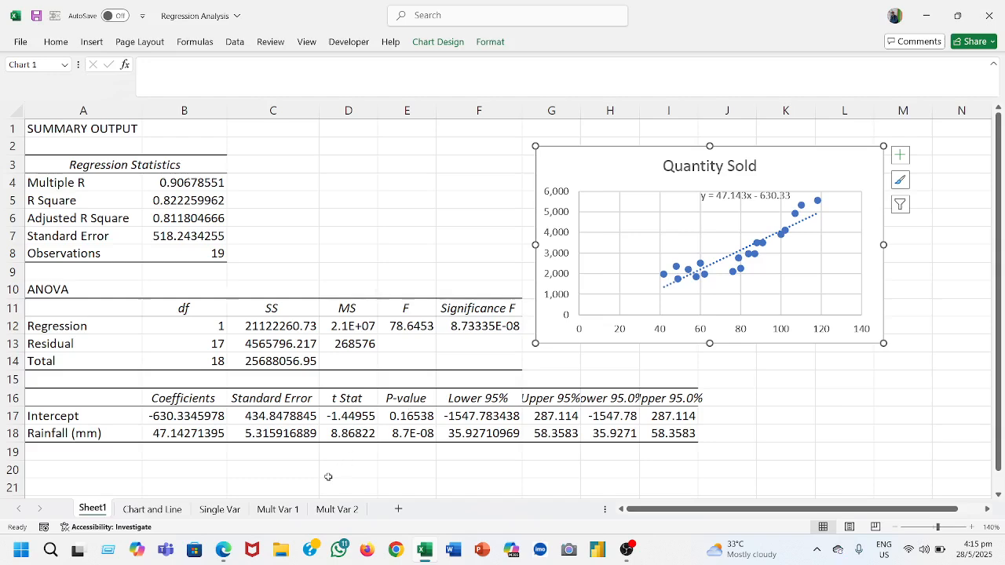
Step: Review the regression statistics and coefficients against the source rainfall and quantity data on the Chart and Line sheet
click(161, 509)
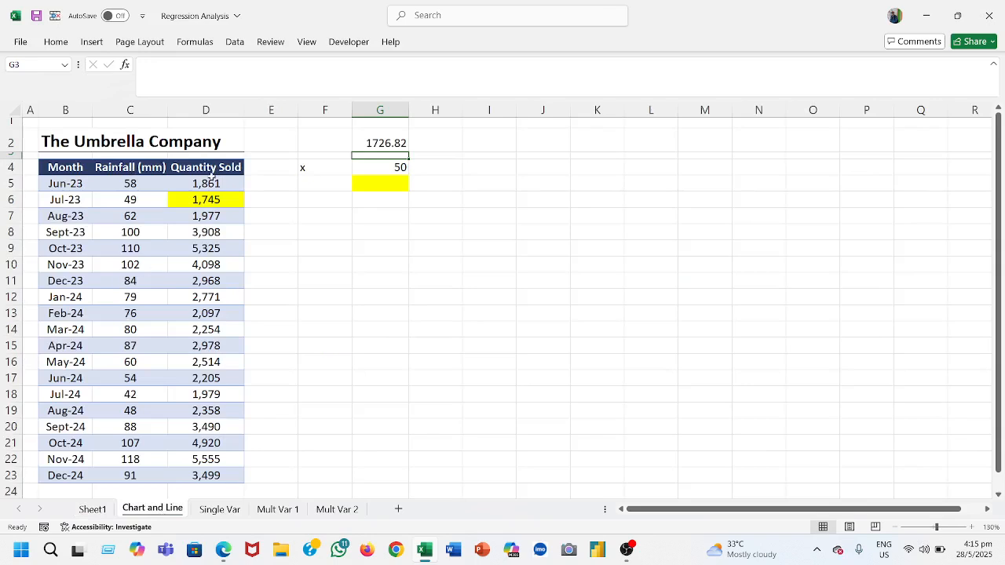
click(92, 509)
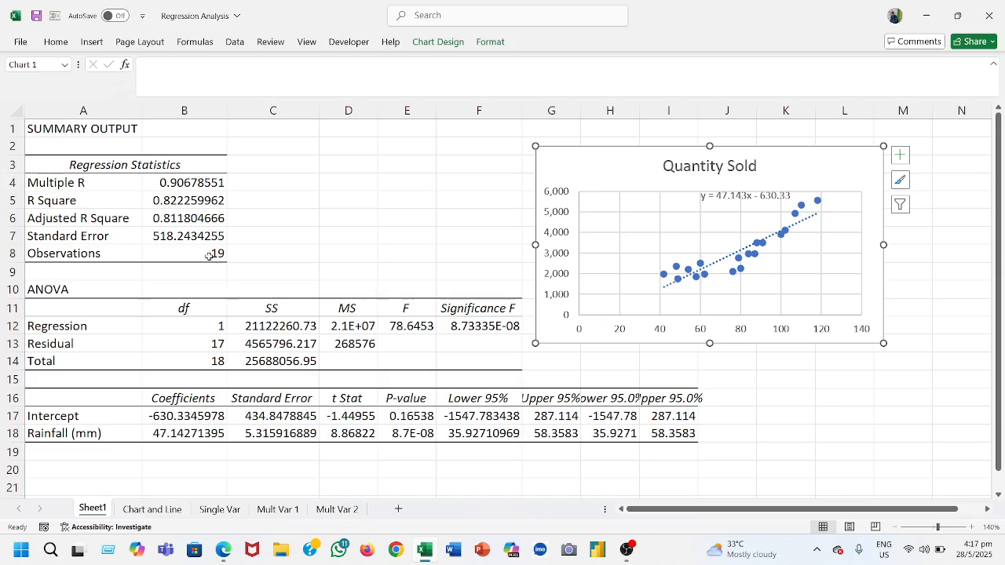
click(154, 509)
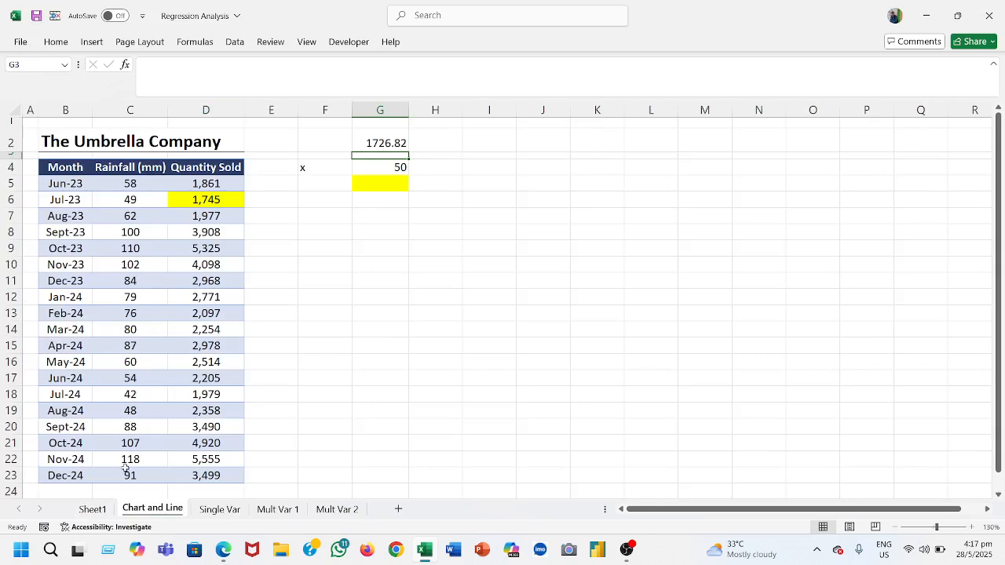
click(92, 509)
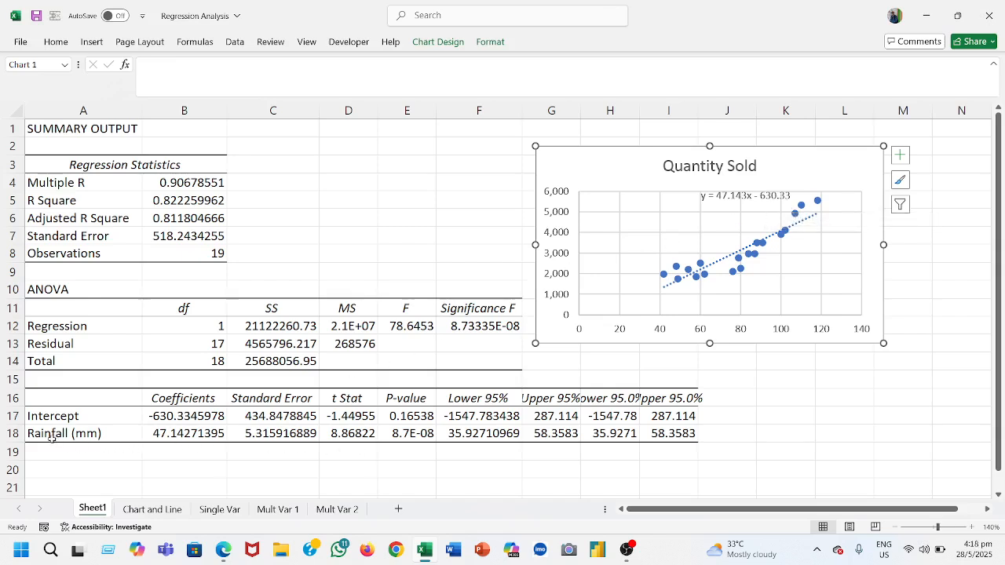
click(630, 550)
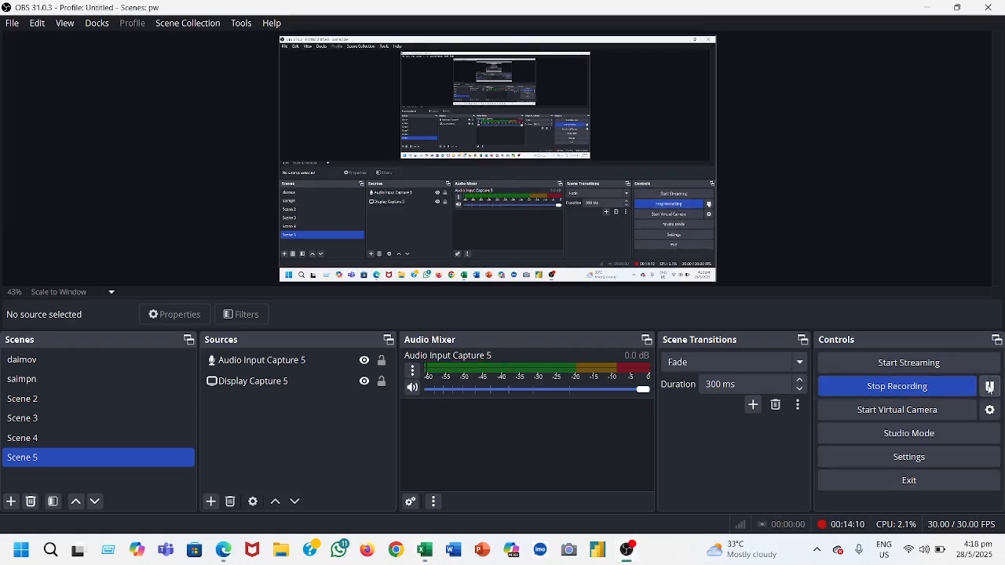
mouse_move(424, 551)
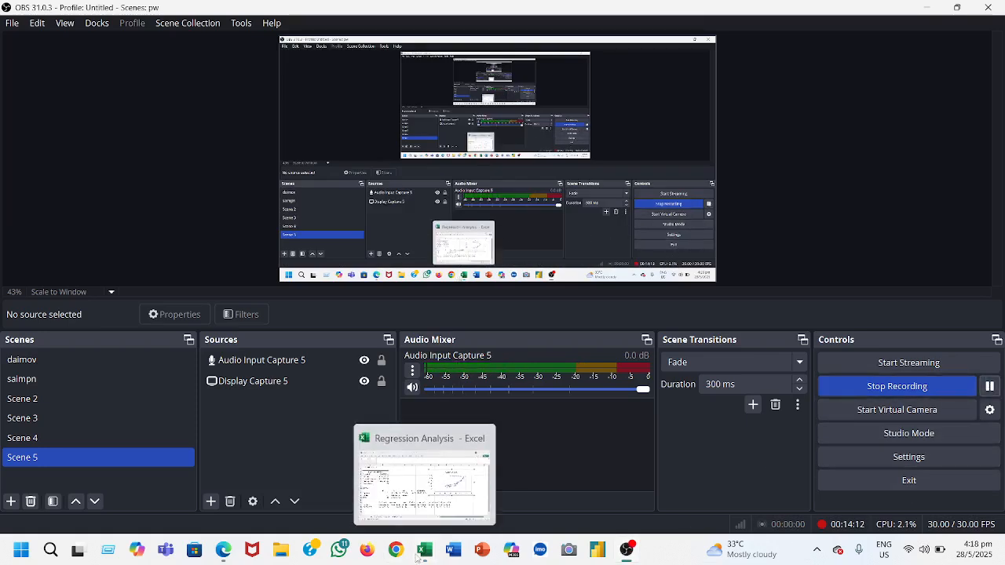
click(425, 551)
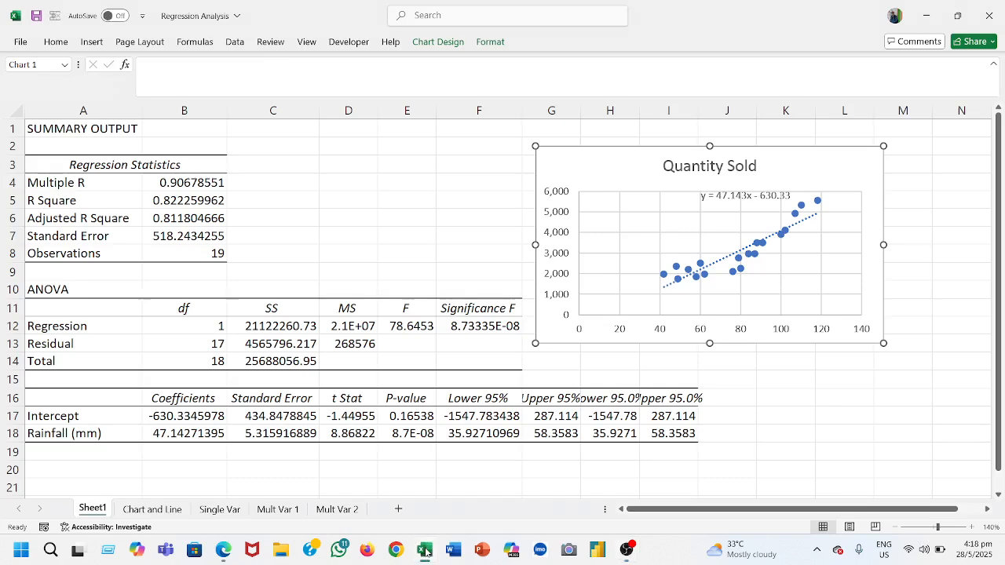
click(624, 552)
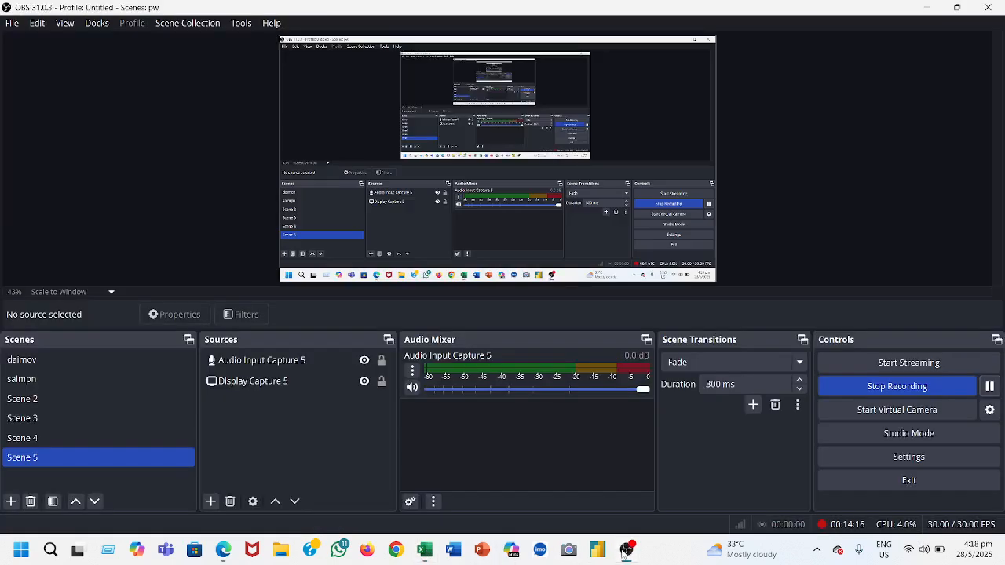
click(424, 551)
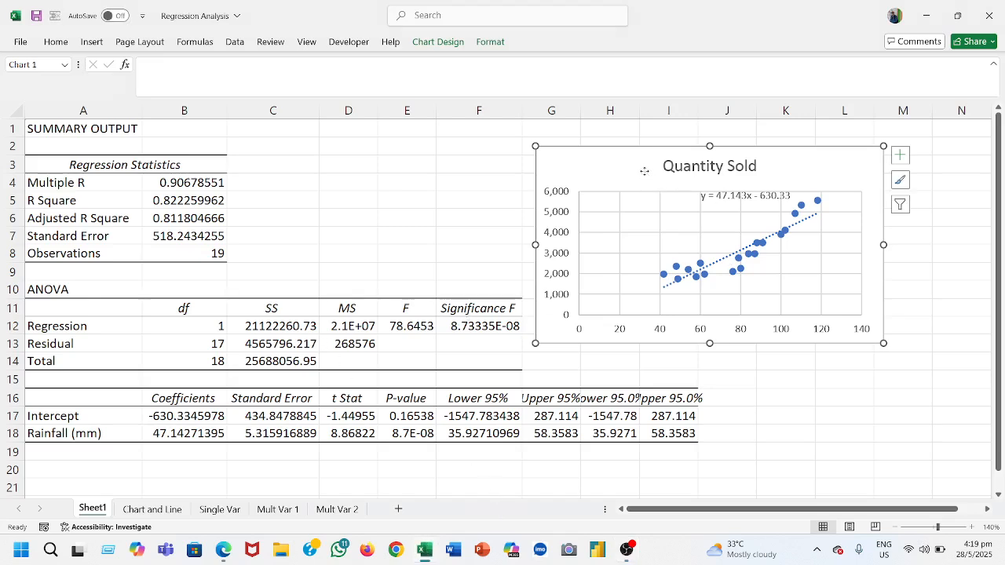
Step: Move the Quantity Sold chart on Sheet1 farther from the ANOVA table so that it spans columns H to N
drag(644, 170, 720, 169)
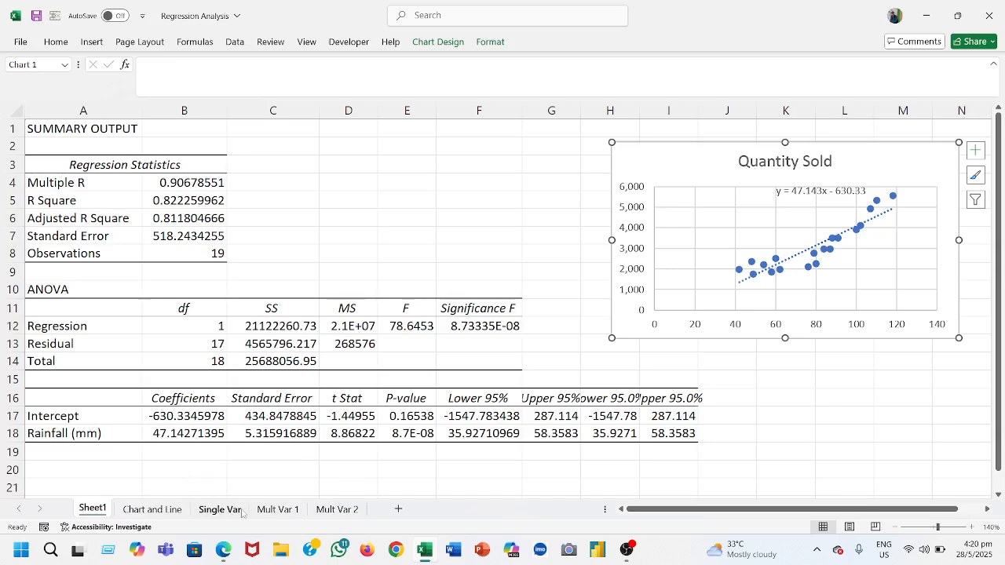
Step: Start the Regression analysis tool on the Mult Var 1 sheet and set Input Y Range to the Quantity Sold column, $F$4:$F$23
click(288, 510)
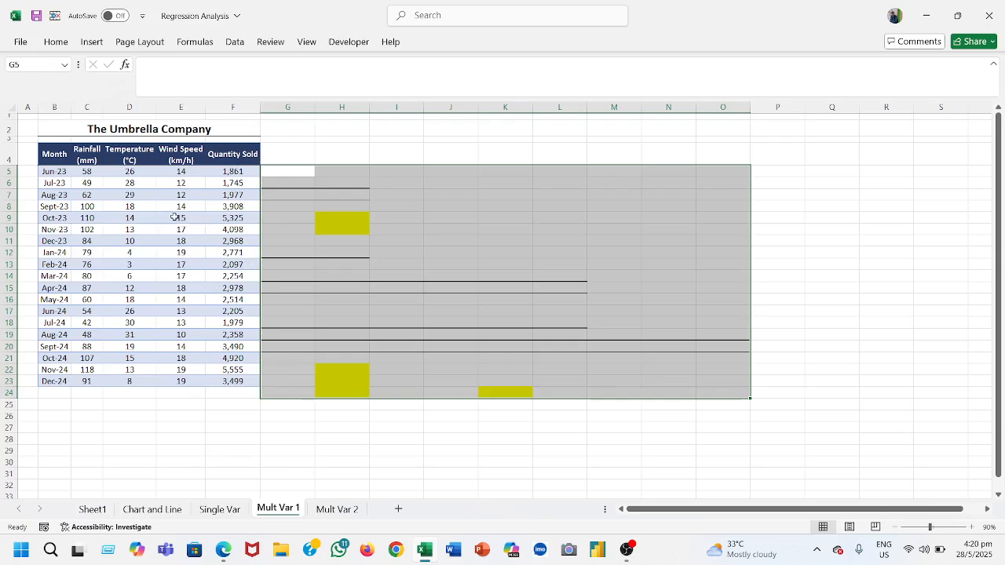
click(234, 42)
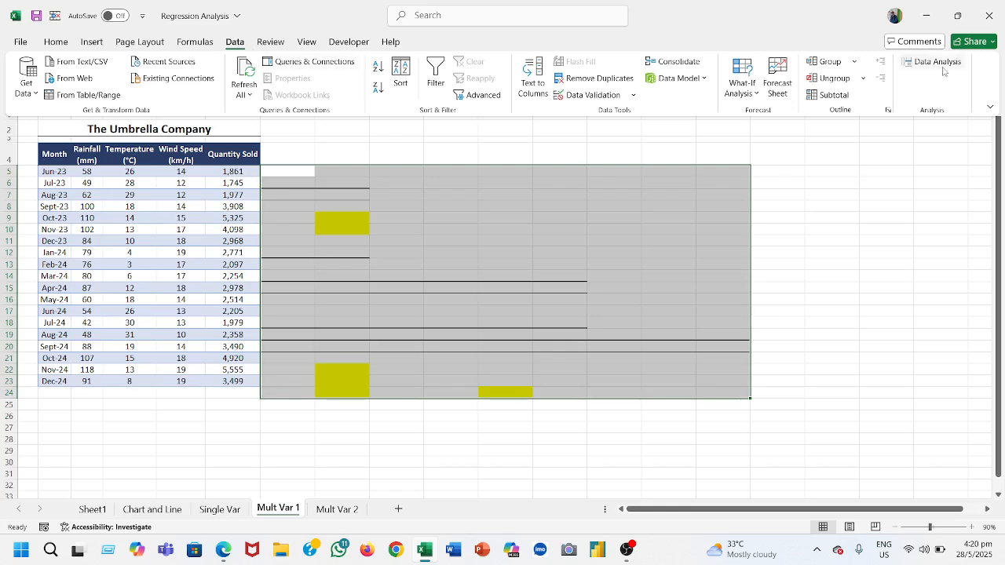
click(945, 65)
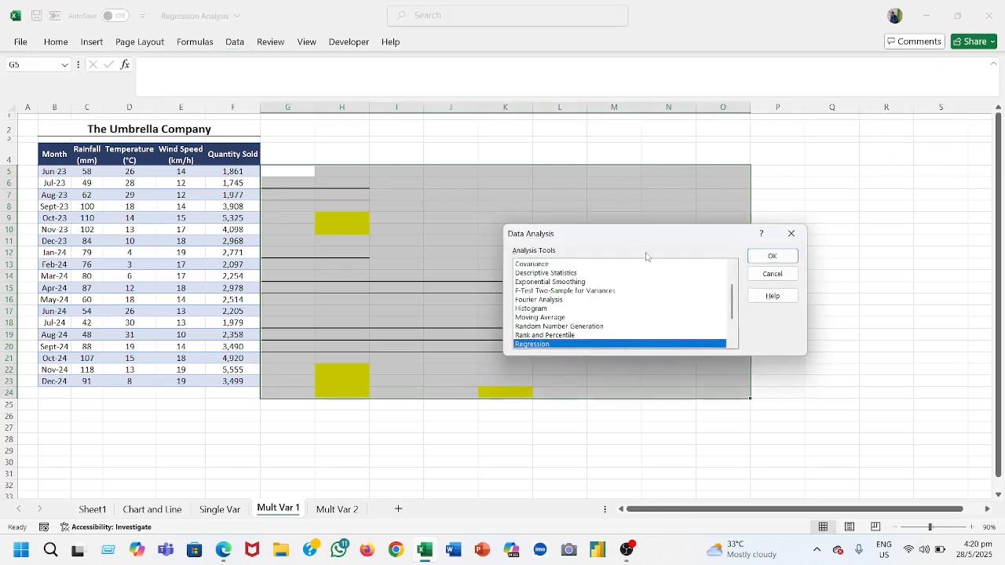
scroll(592, 325, down, 2)
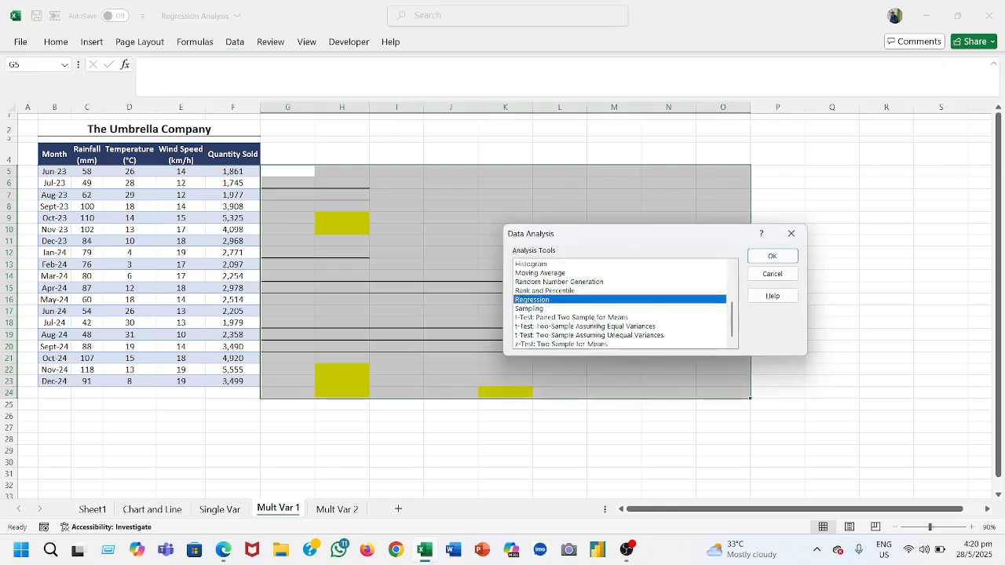
double_click(542, 300)
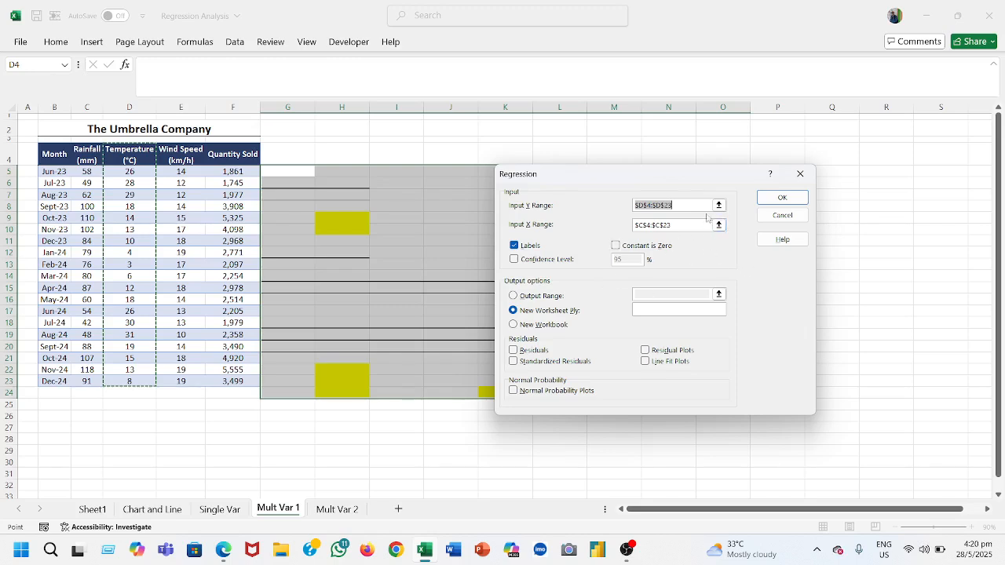
click(719, 205)
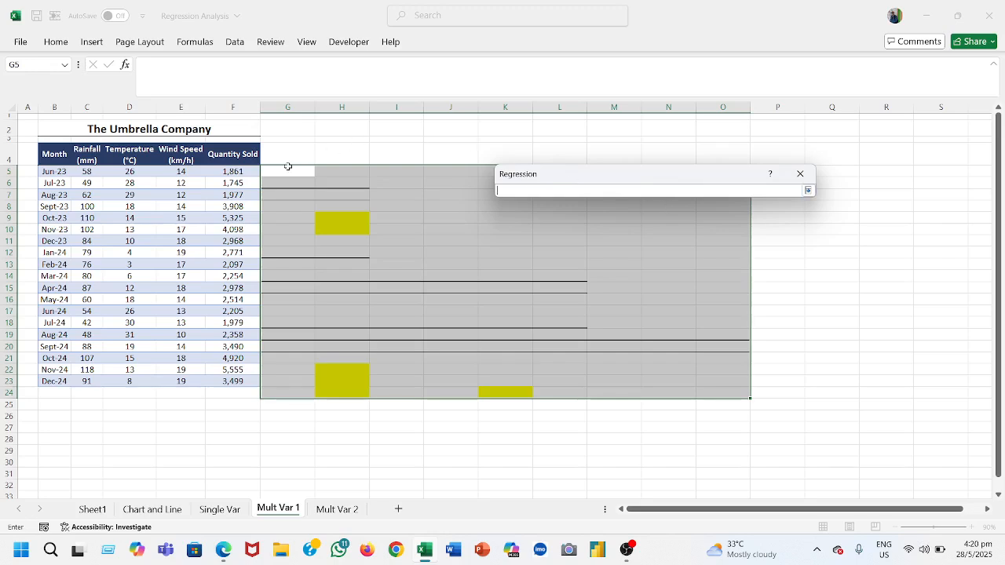
drag(245, 154, 224, 384)
click(808, 190)
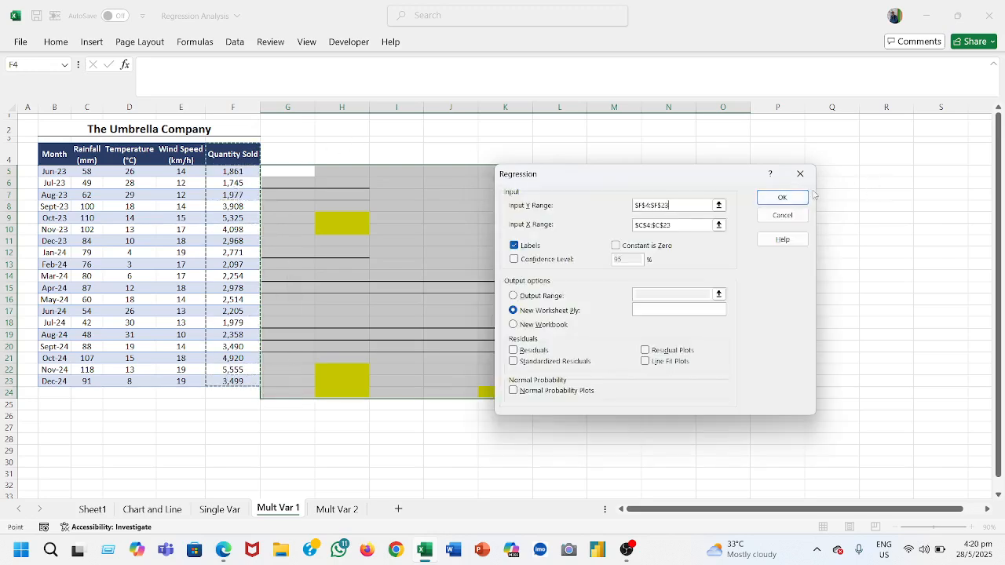
Step: Set Input X Range to the rainfall, temperature and wind speed columns, $C$4:$E$23, and output the regression to a new worksheet
click(718, 225)
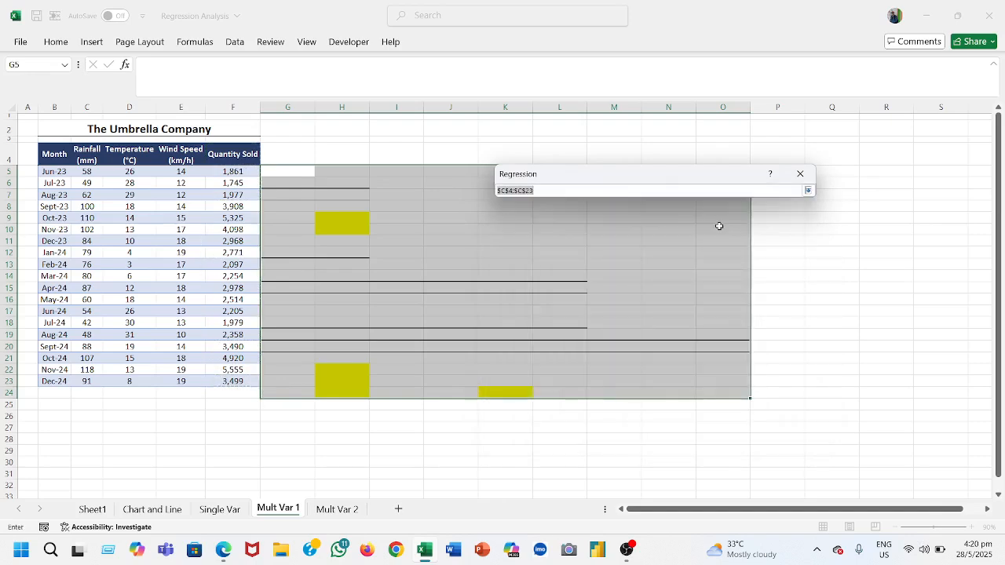
key(BackSpace)
drag(81, 152, 193, 380)
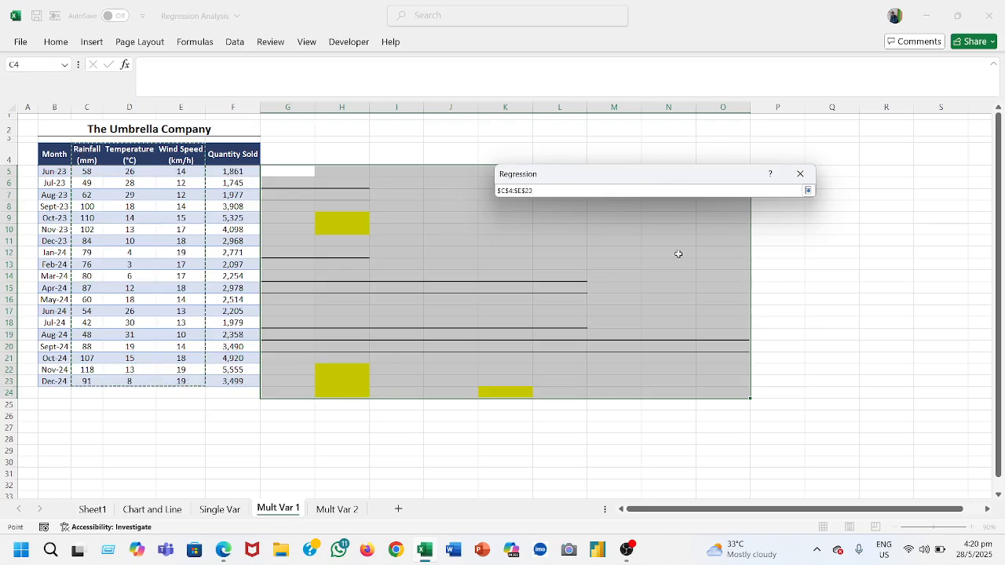
click(808, 190)
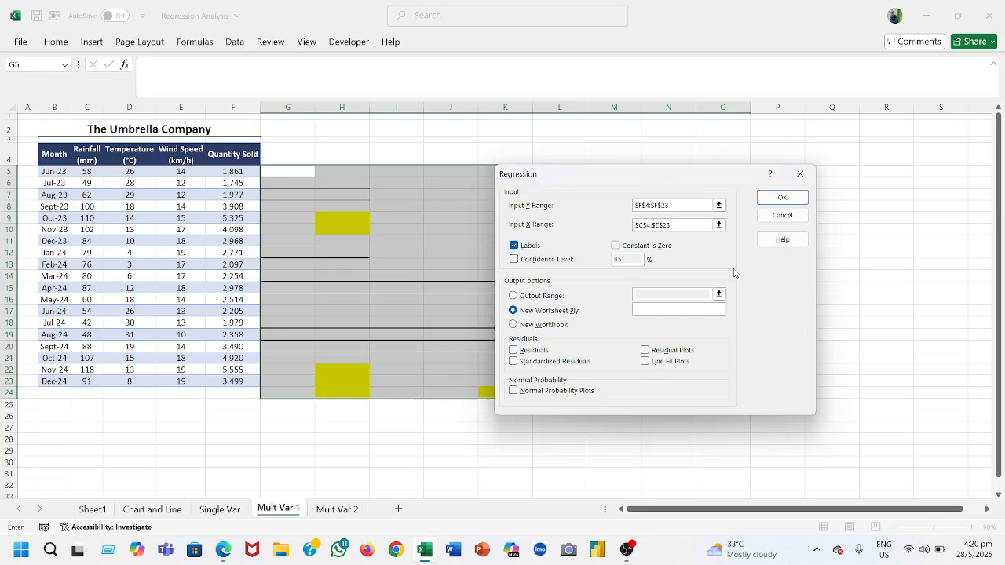
click(799, 200)
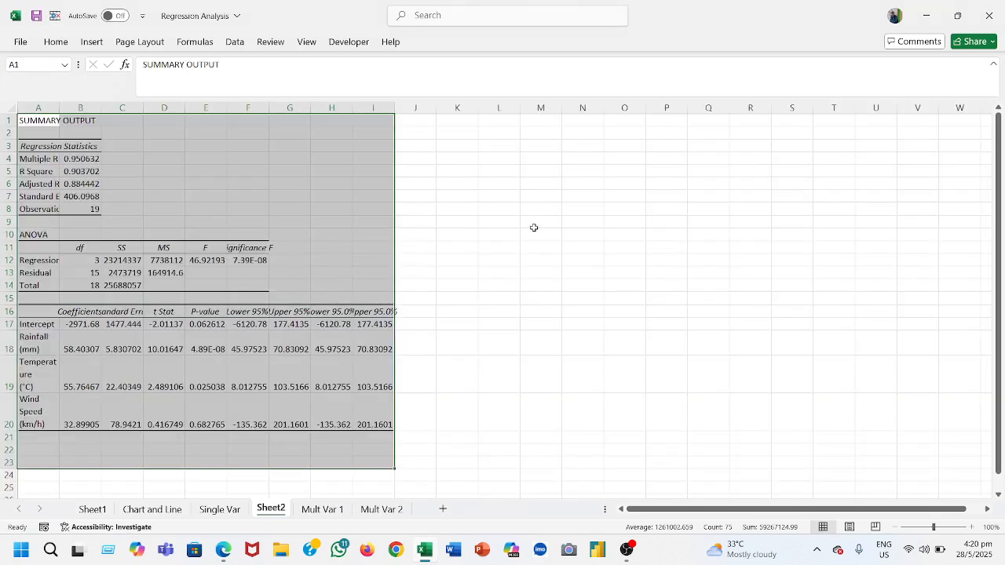
Step: Autofit columns A through F of the new multiple regression output so its labels and values are fully readable
click(530, 246)
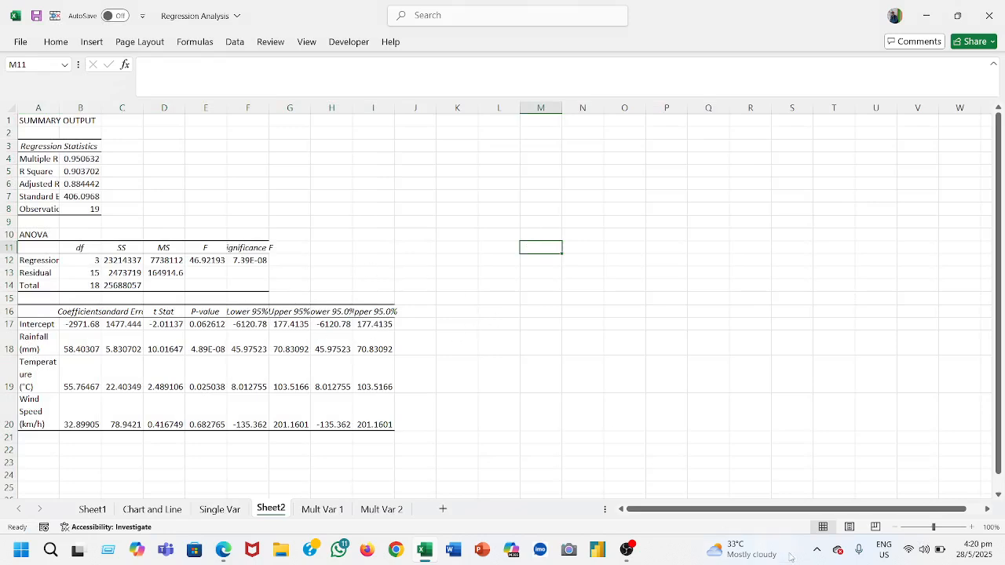
click(971, 527)
click(971, 527)
click(971, 527)
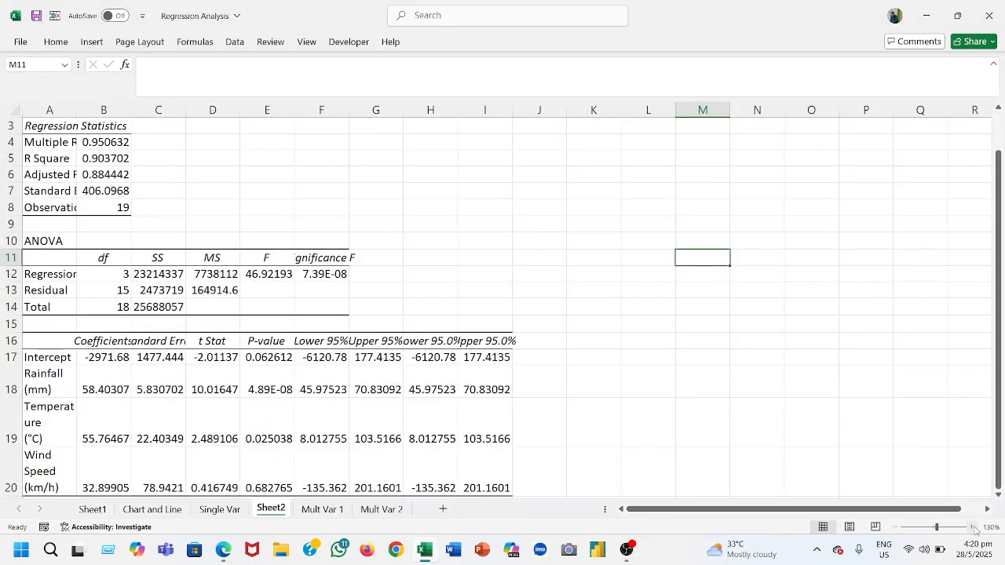
click(900, 528)
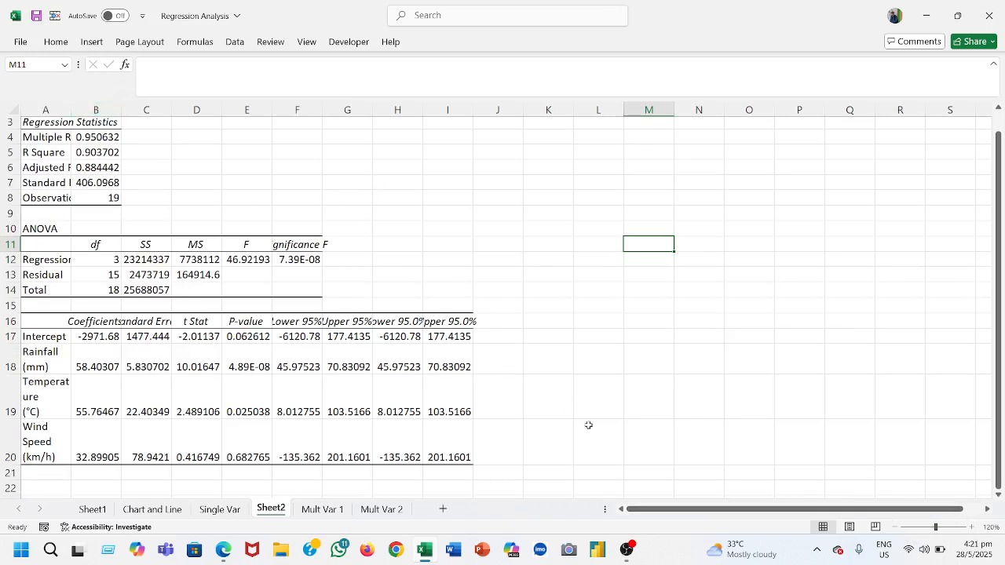
click(901, 530)
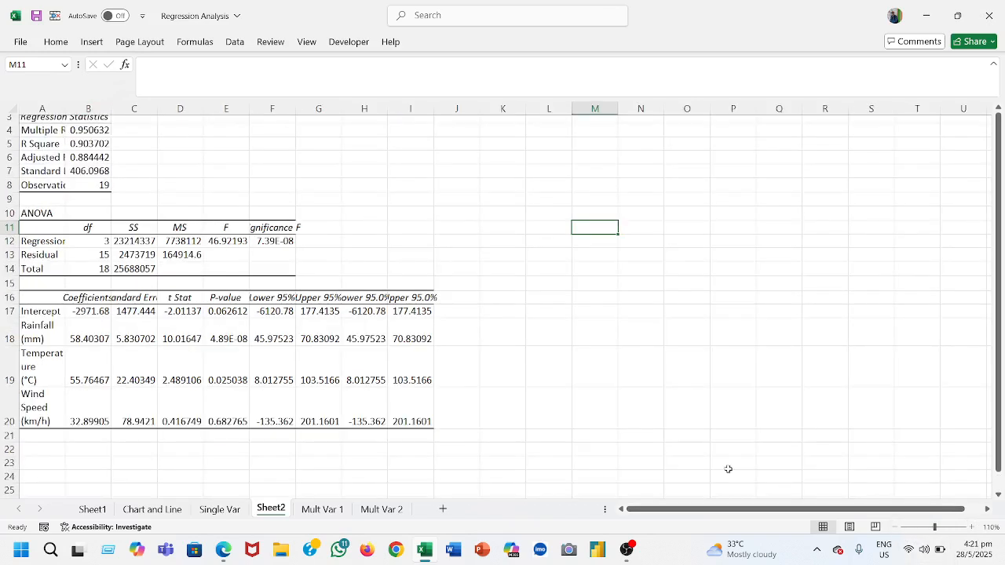
click(971, 528)
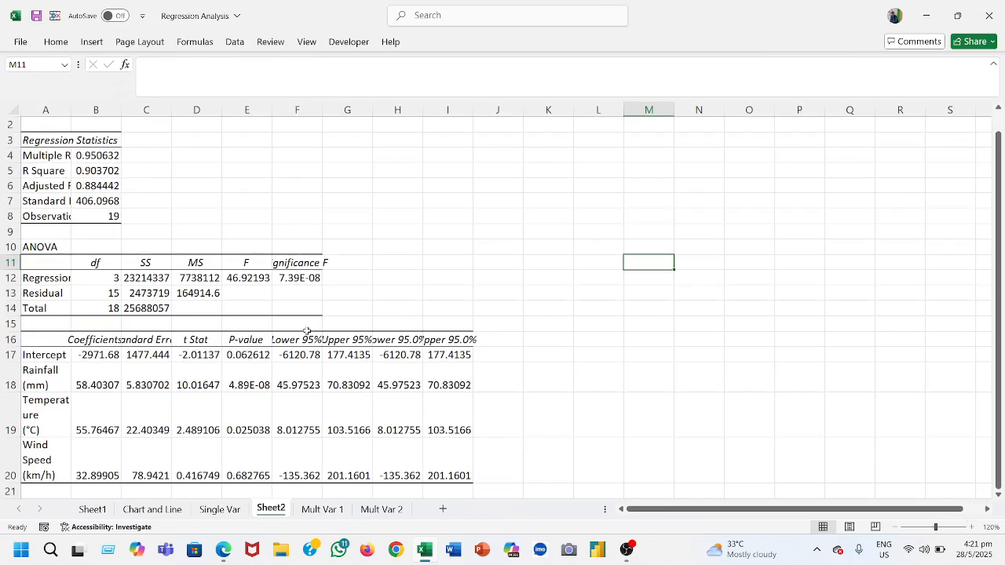
double_click(71, 111)
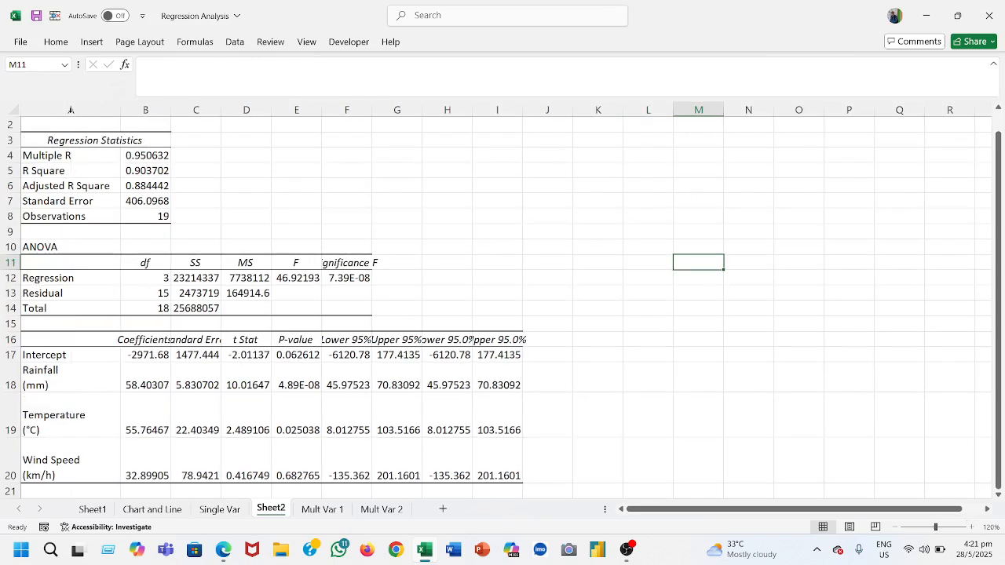
double_click(170, 110)
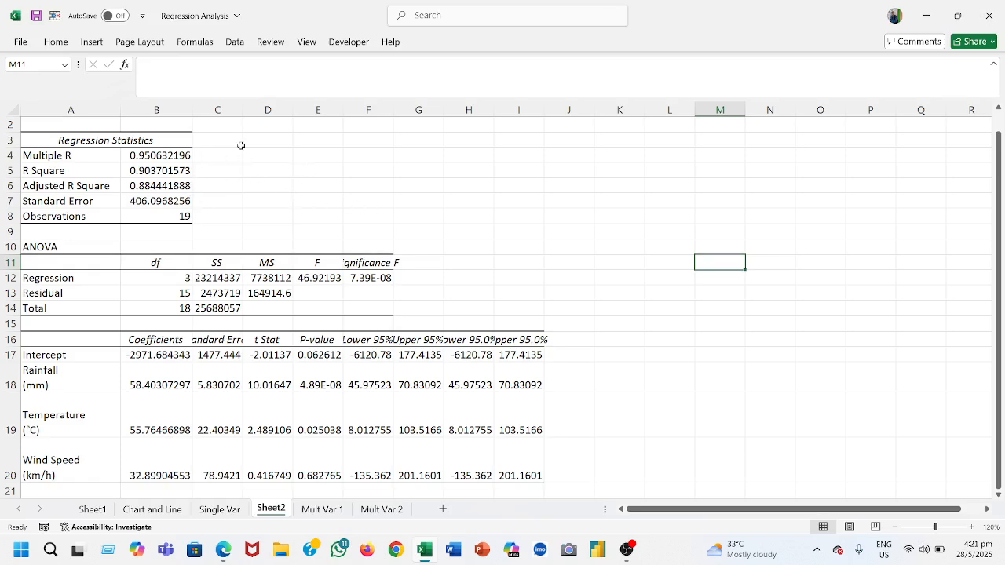
double_click(242, 107)
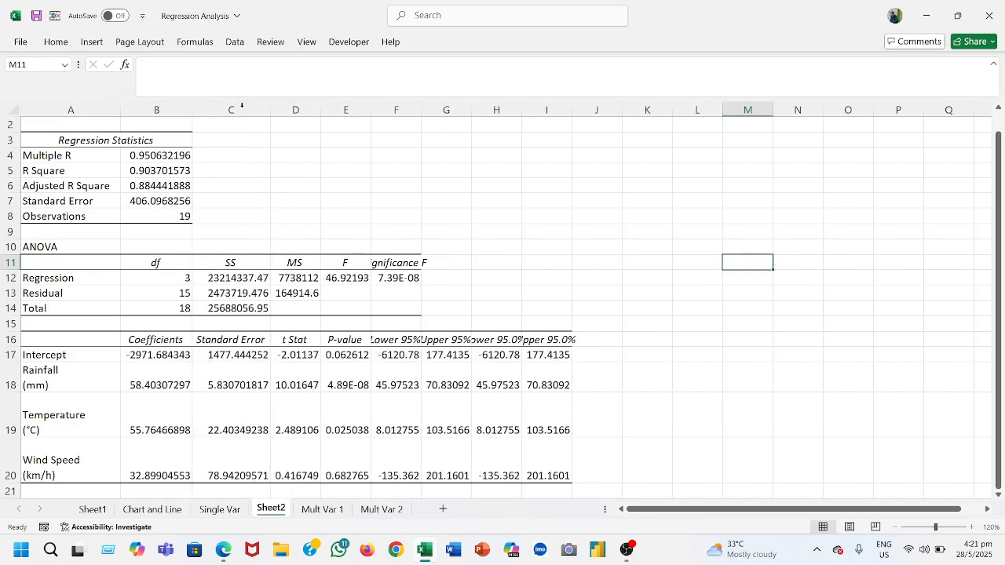
double_click(319, 111)
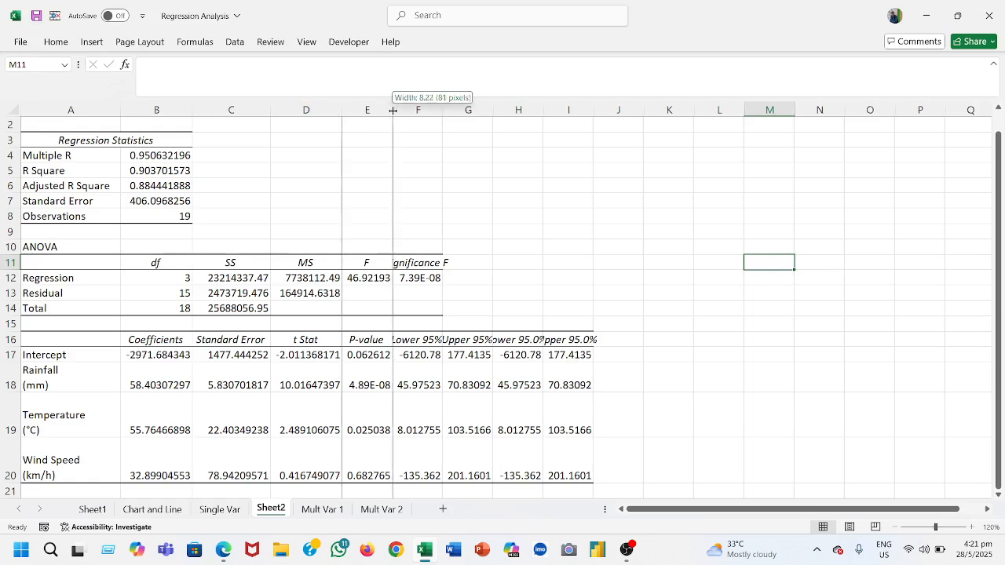
double_click(389, 115)
click(445, 103)
double_click(444, 103)
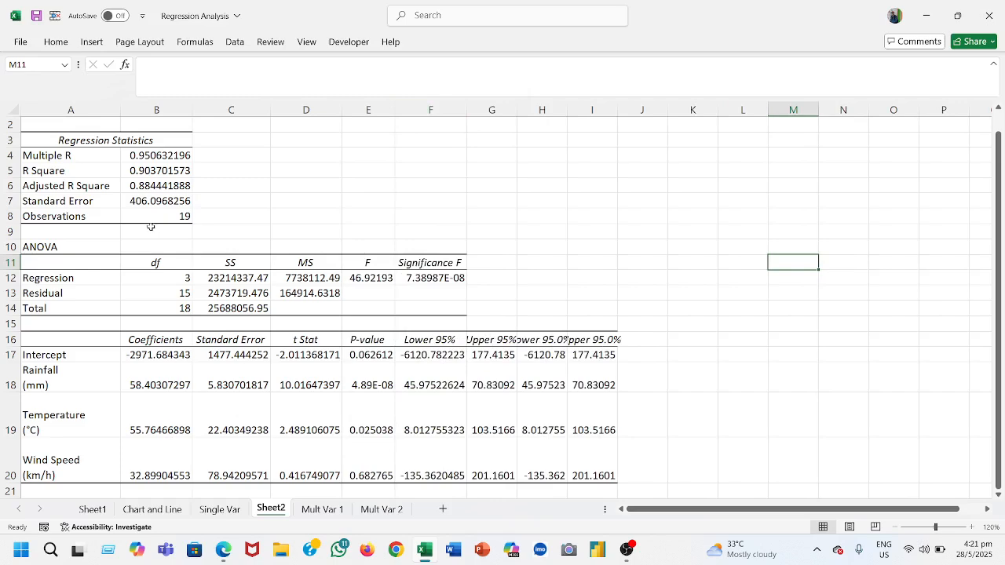
Step: Compare the multiple regression statistics on Sheet2 with the single-variable rainfall output on Sheet1 and its Single Var data
scroll(149, 227, up, 1)
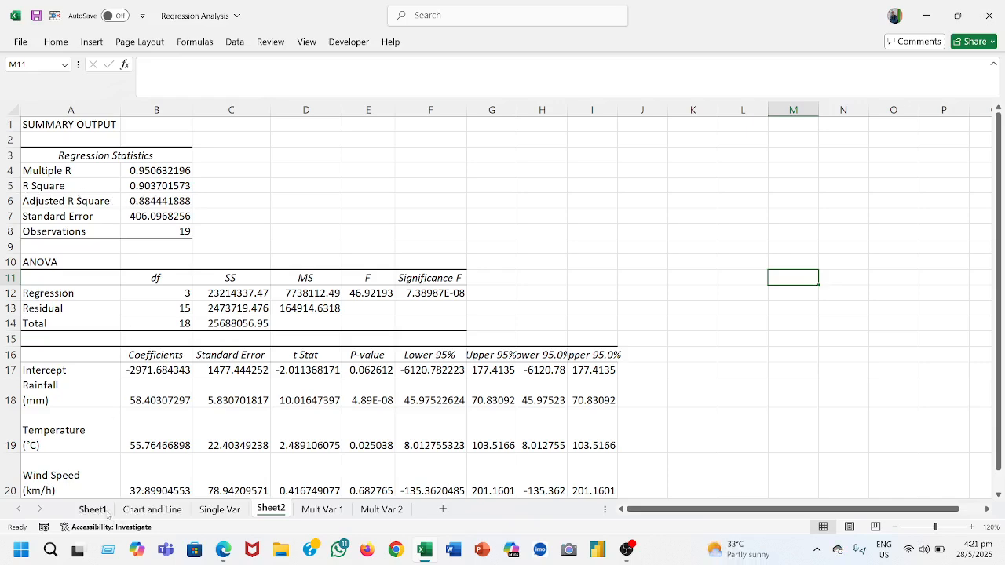
click(92, 509)
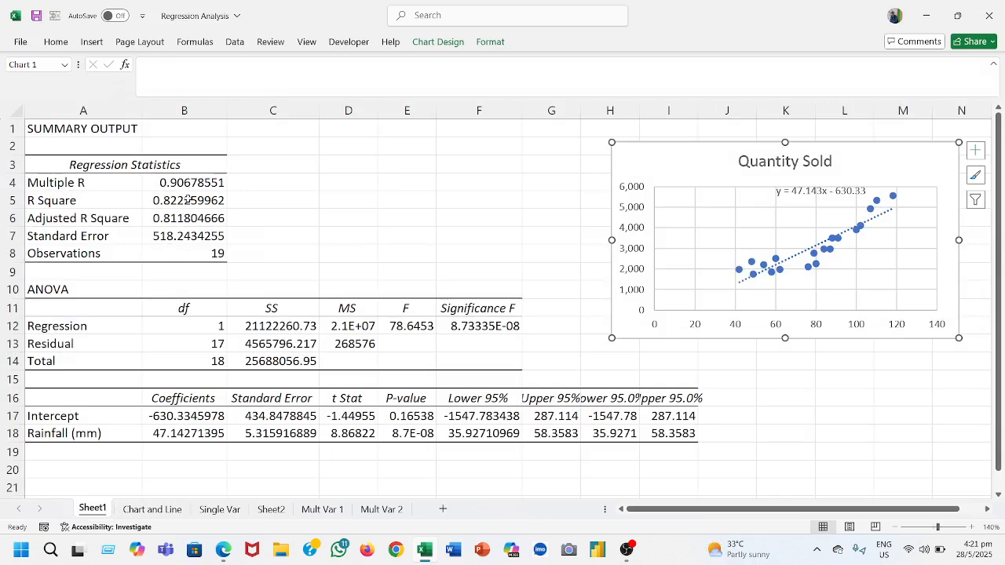
click(225, 512)
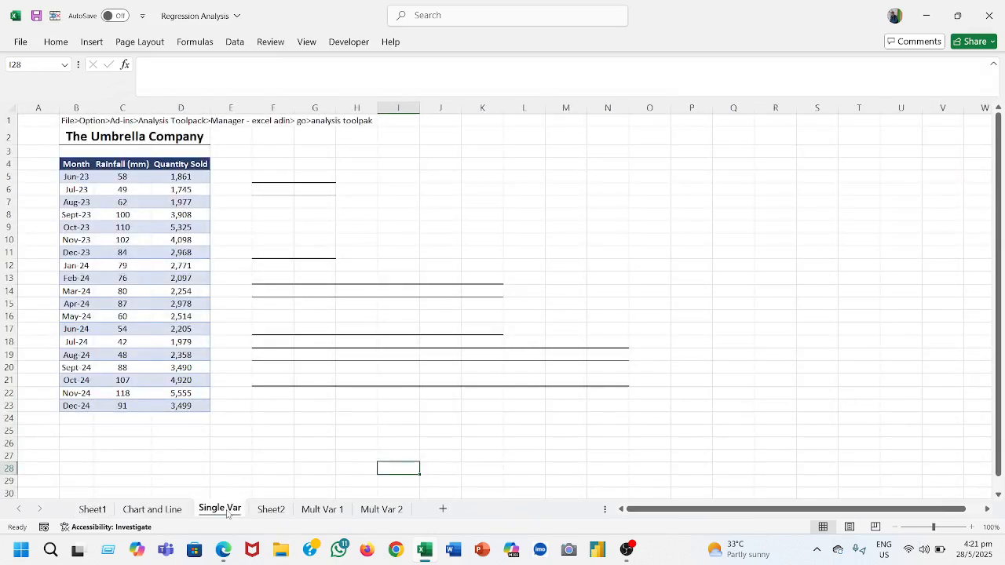
click(271, 509)
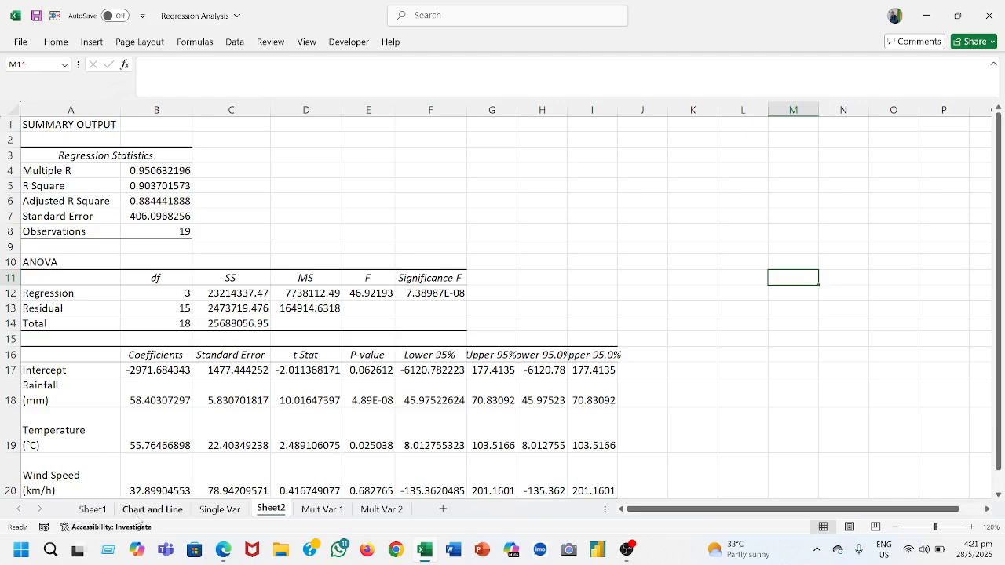
click(107, 512)
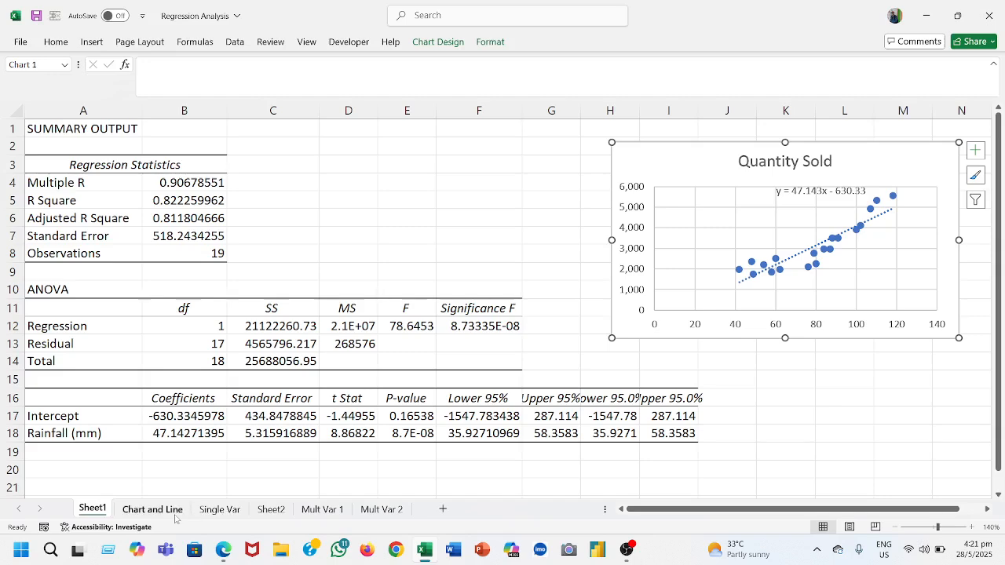
Step: Highlight the P-value cells E17:E20 in the Sheet2 coefficients table with a yellow fill
click(272, 512)
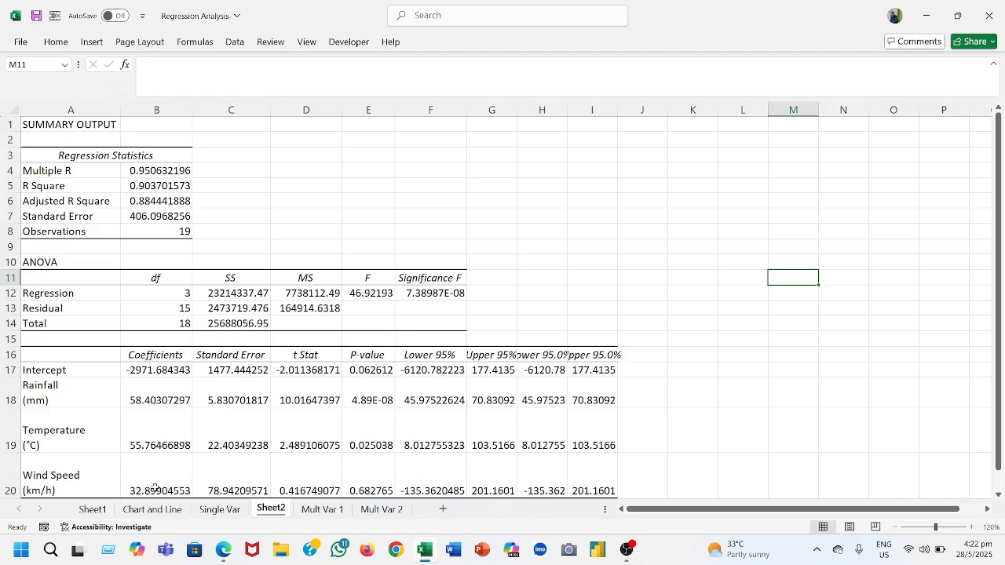
drag(375, 362, 376, 473)
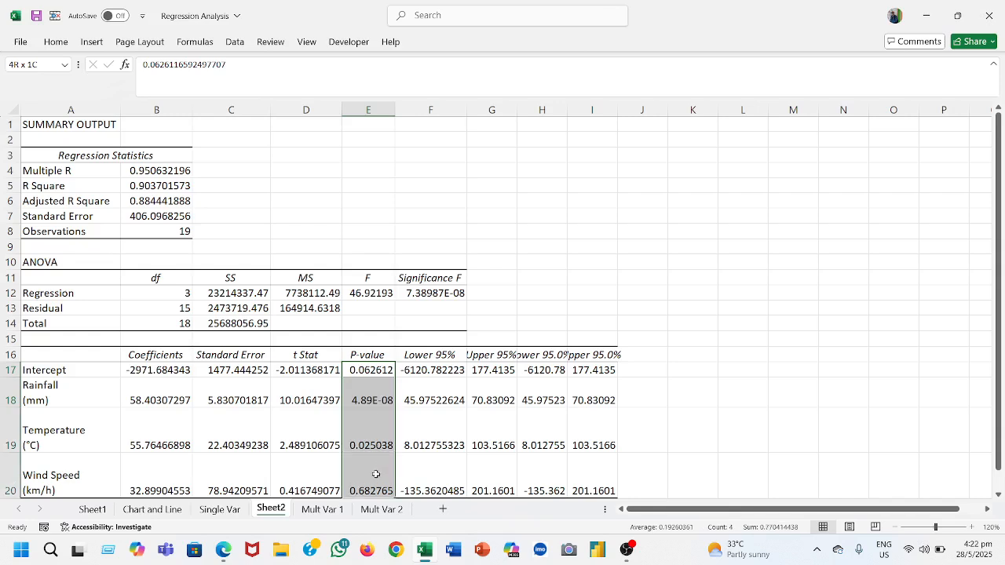
click(56, 42)
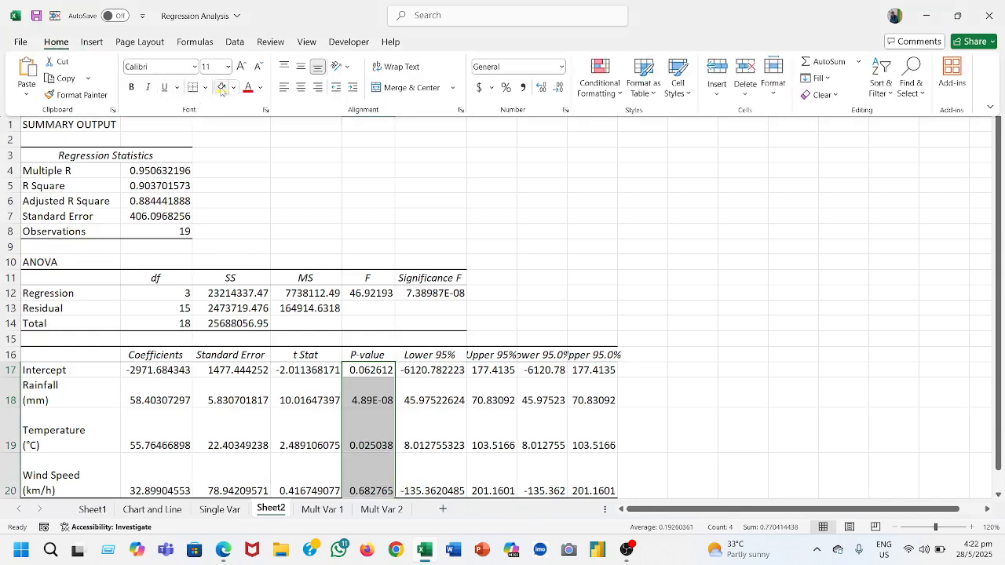
click(222, 87)
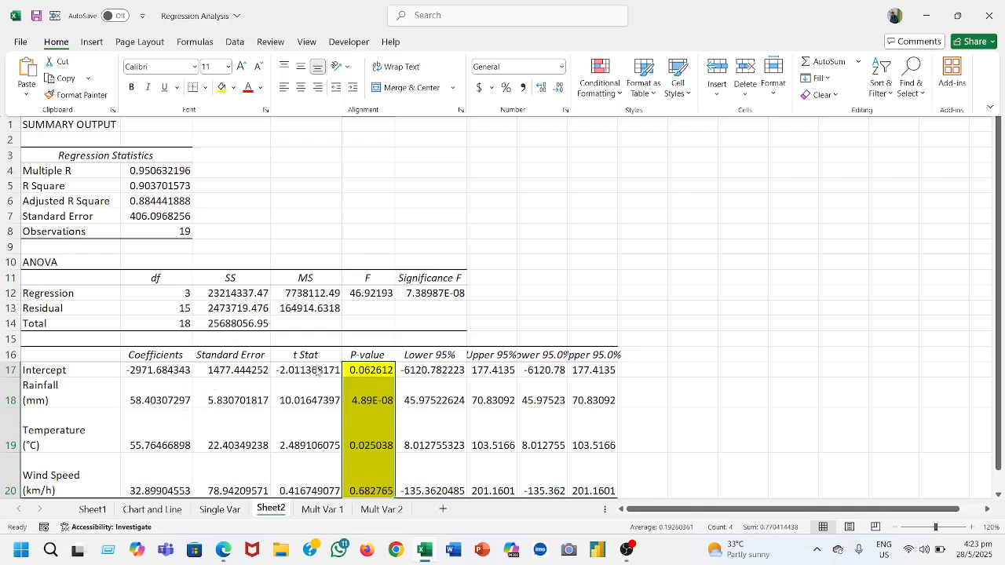
click(552, 263)
click(548, 259)
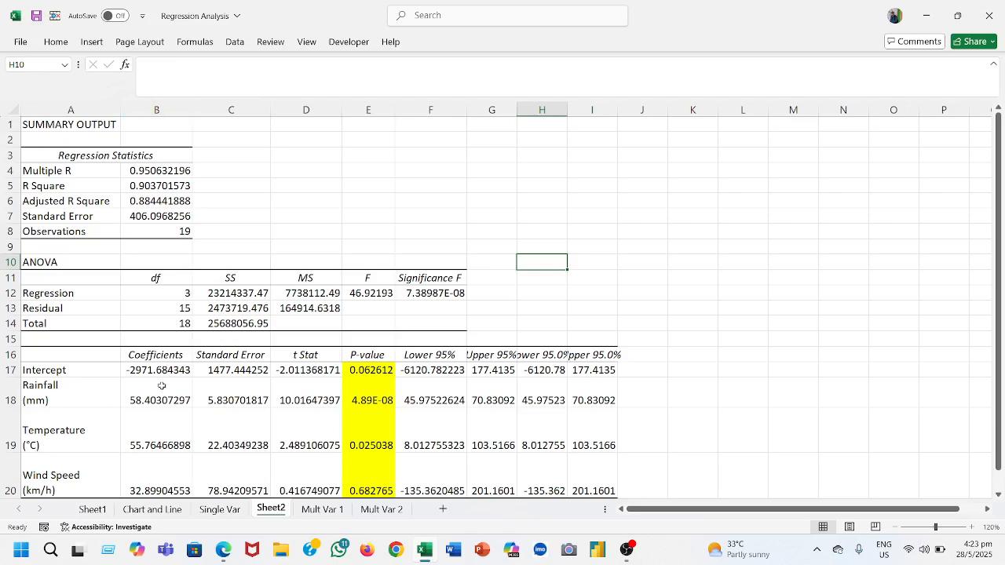
Step: Start a new regression on the Mult Var 1 data with Input Y Range set to the quantity sold column, $F$4:$F$23
click(226, 512)
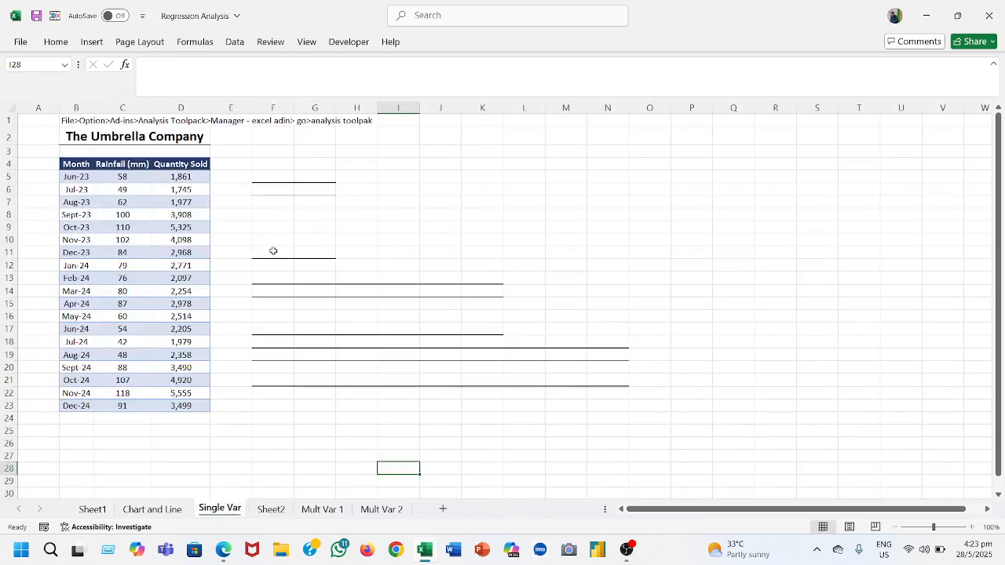
click(322, 510)
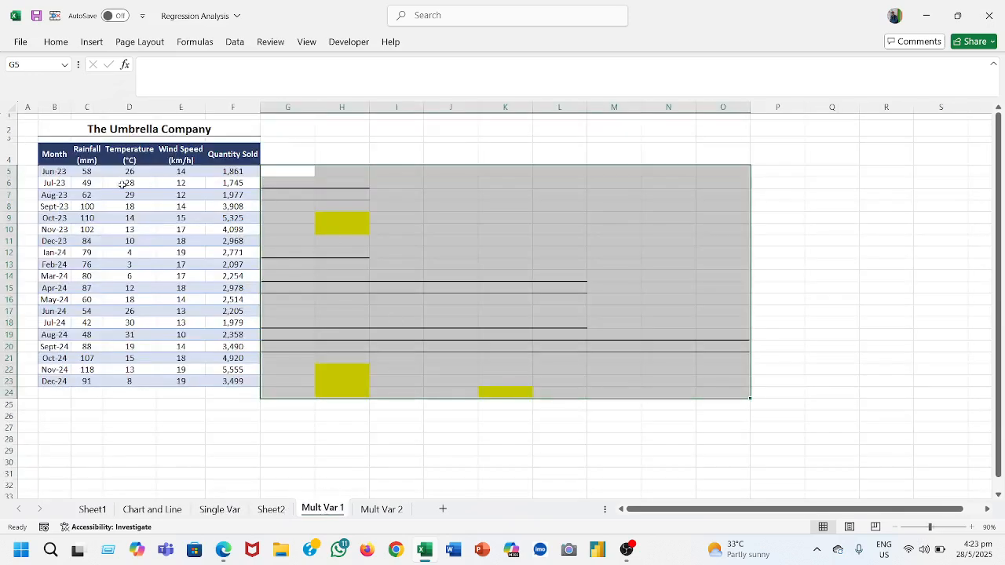
click(235, 42)
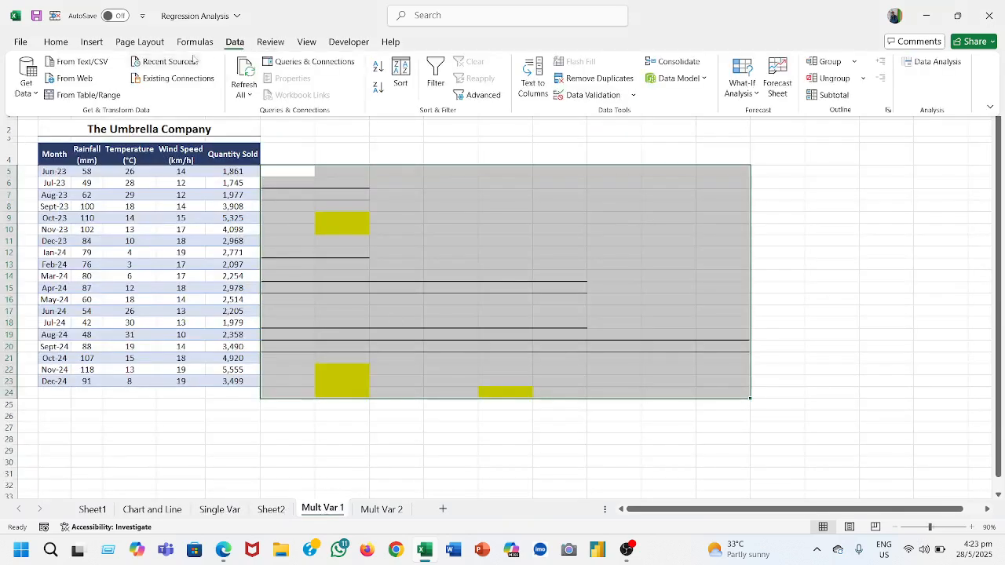
click(931, 61)
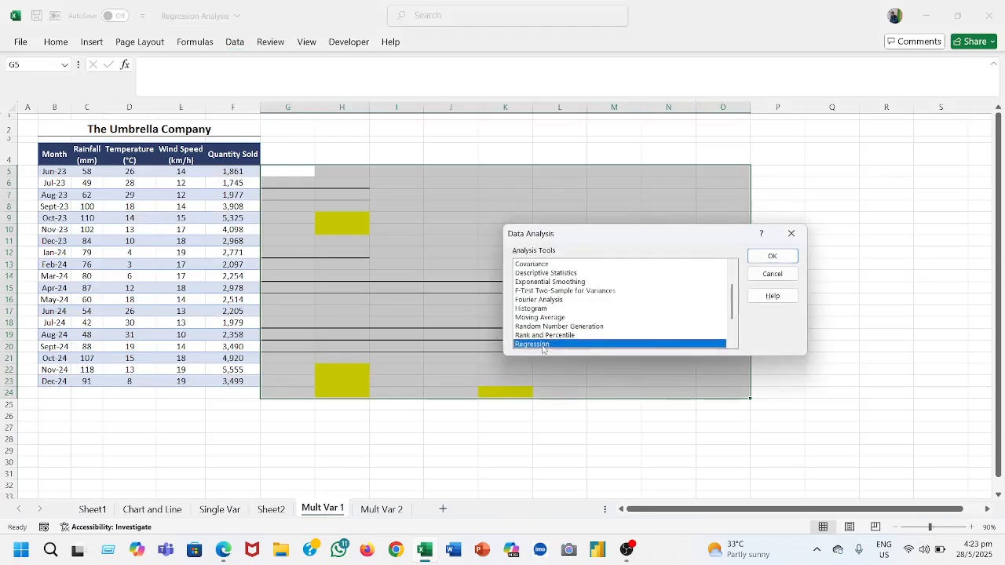
click(772, 257)
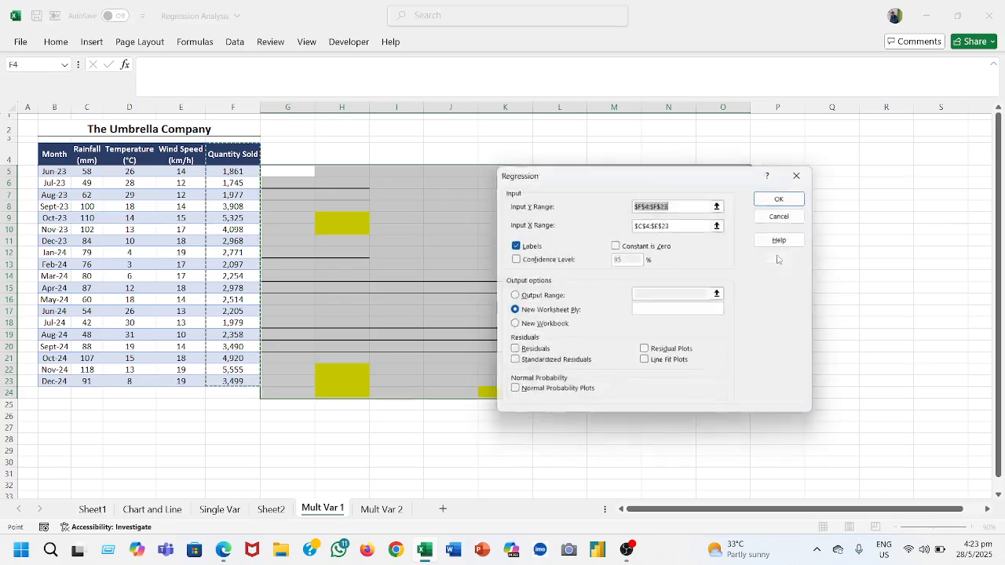
click(719, 204)
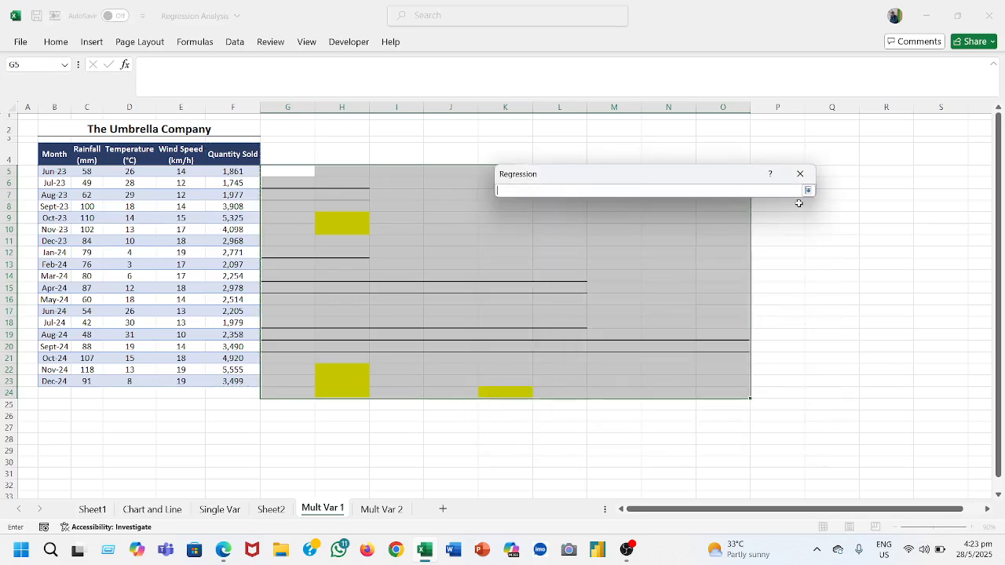
drag(229, 152, 236, 379)
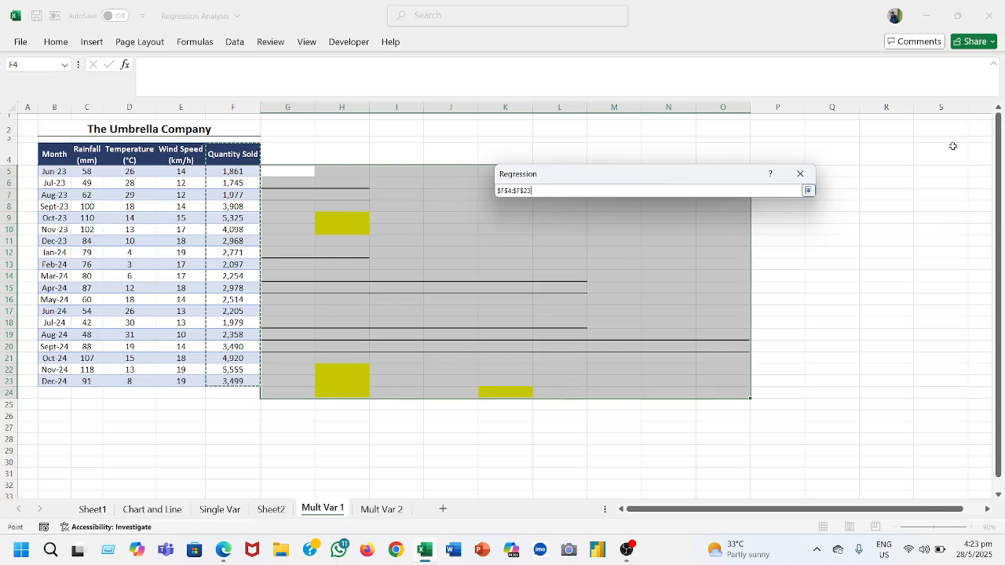
click(808, 190)
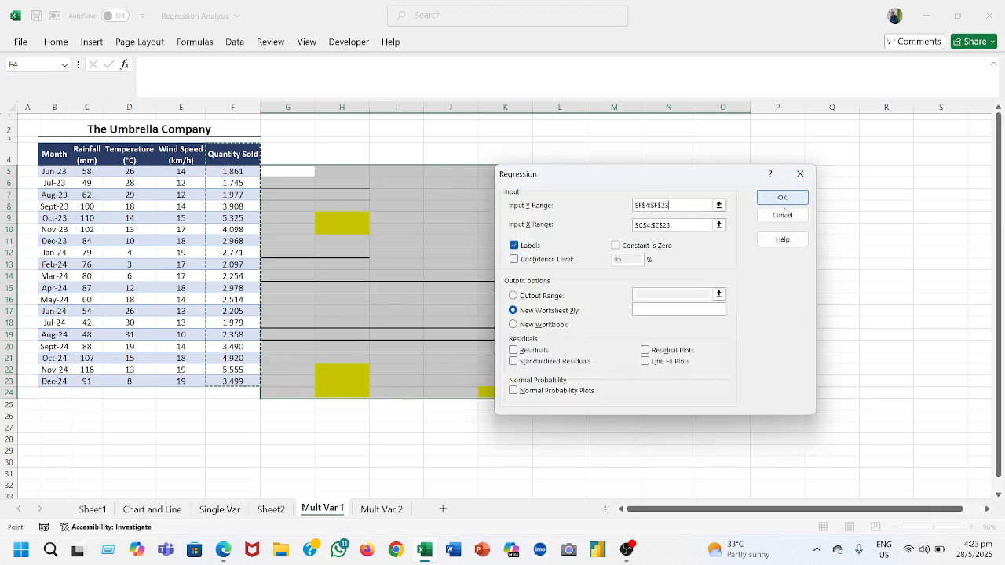
Step: Set Input X Range to the rainfall and temperature columns, $C$4:$D$23, and output the regression to a new worksheet
click(719, 225)
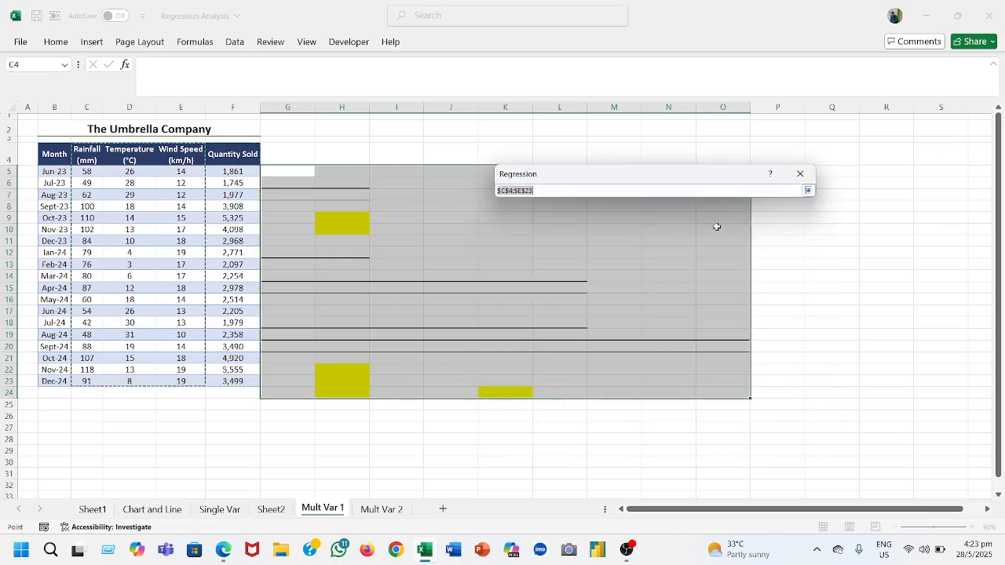
key(BackSpace)
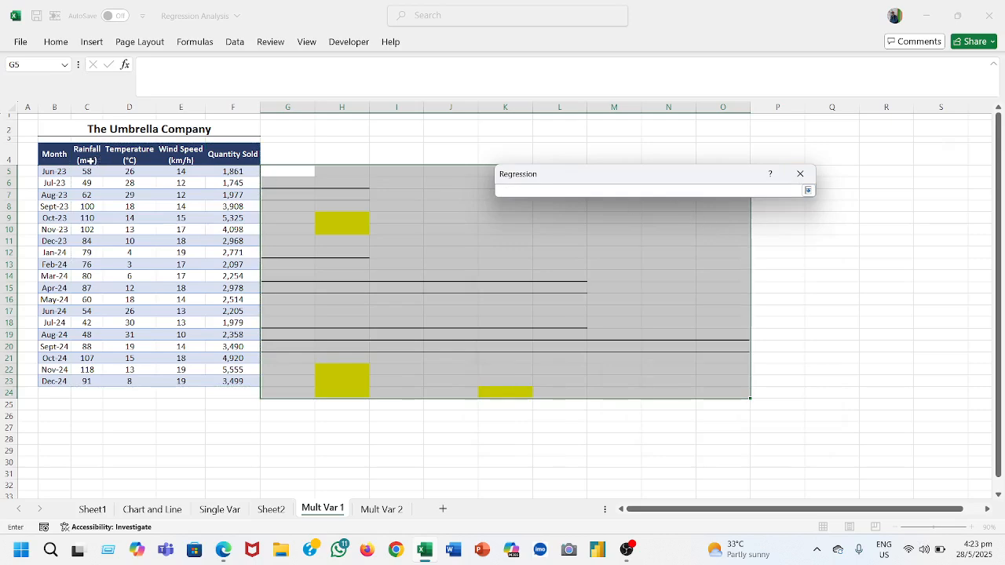
drag(78, 154, 137, 382)
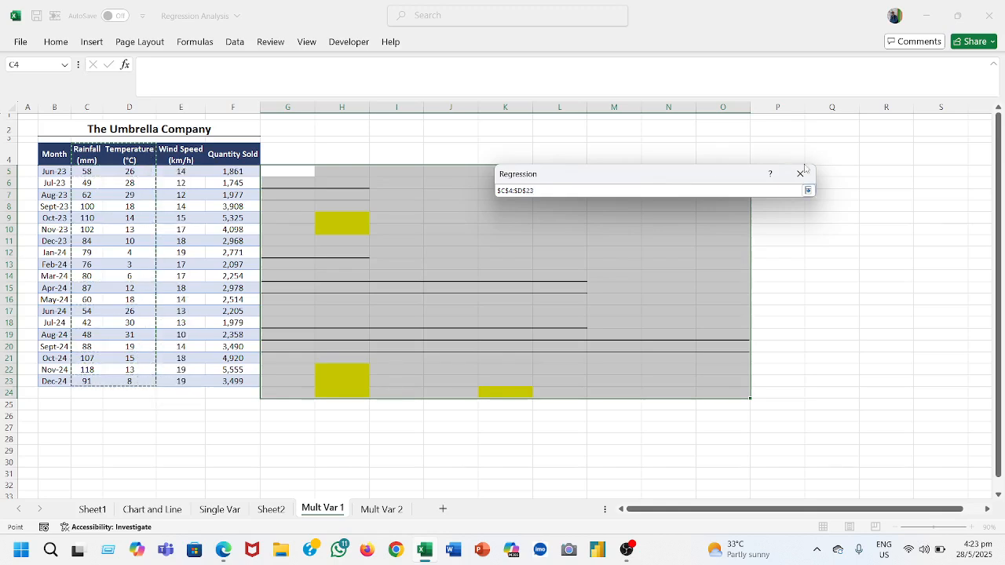
click(808, 190)
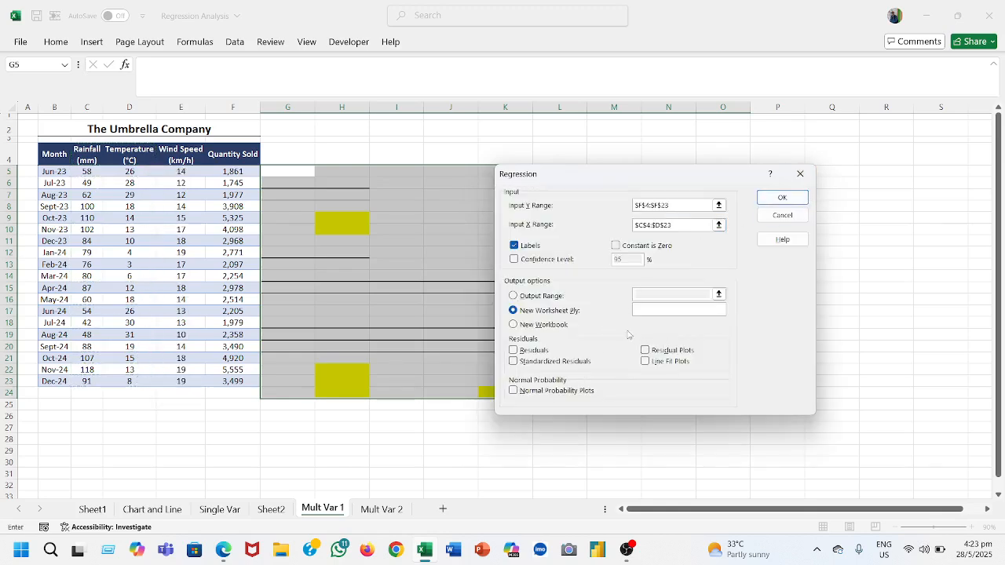
click(783, 197)
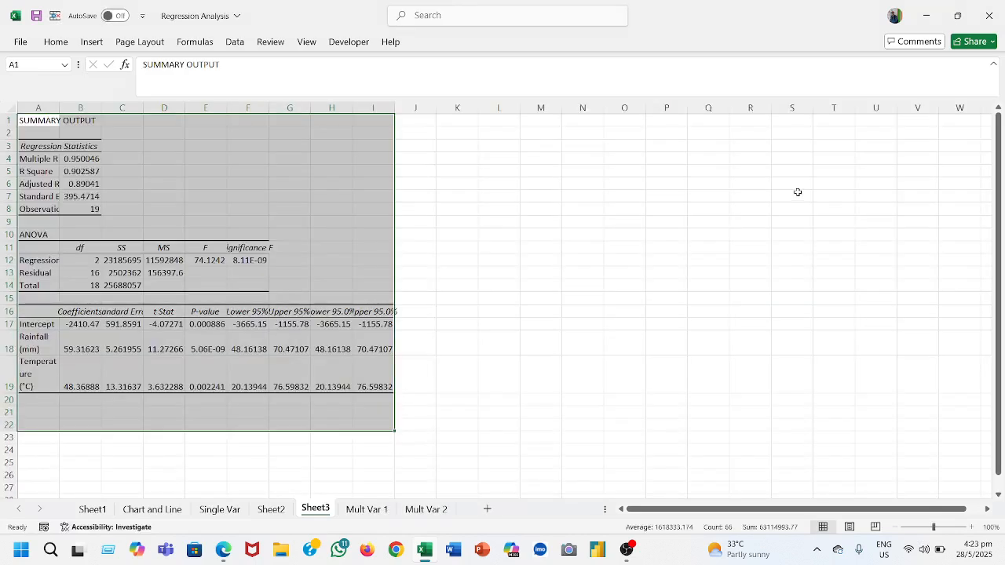
click(484, 284)
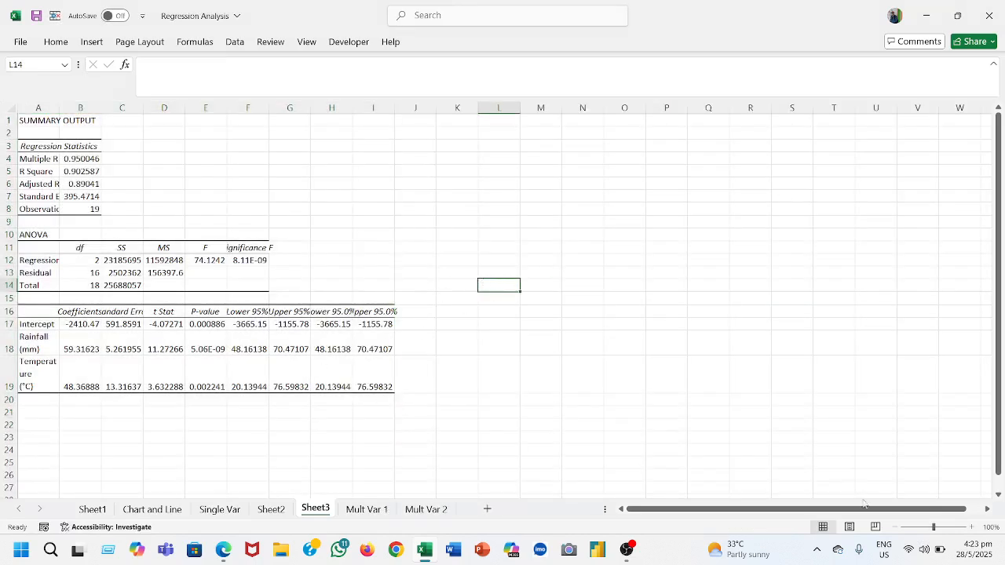
Step: Autofit columns A and B of the two-variable regression output on Sheet3
click(973, 529)
click(974, 529)
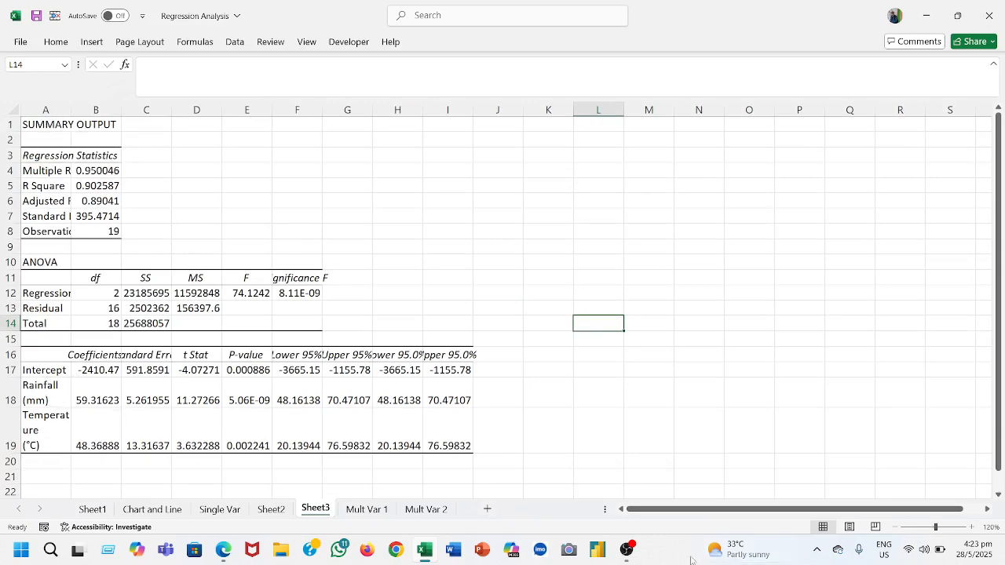
click(626, 551)
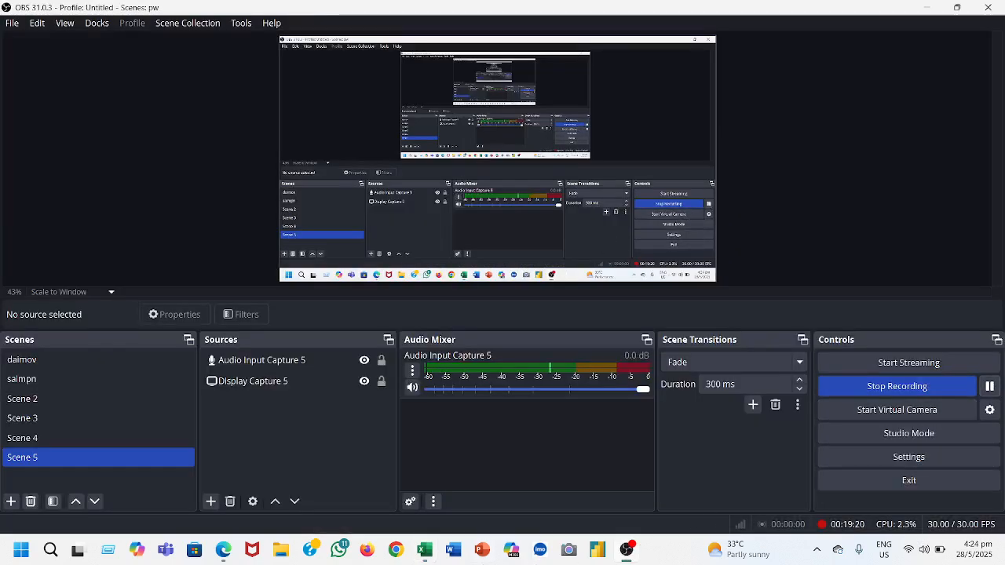
click(424, 551)
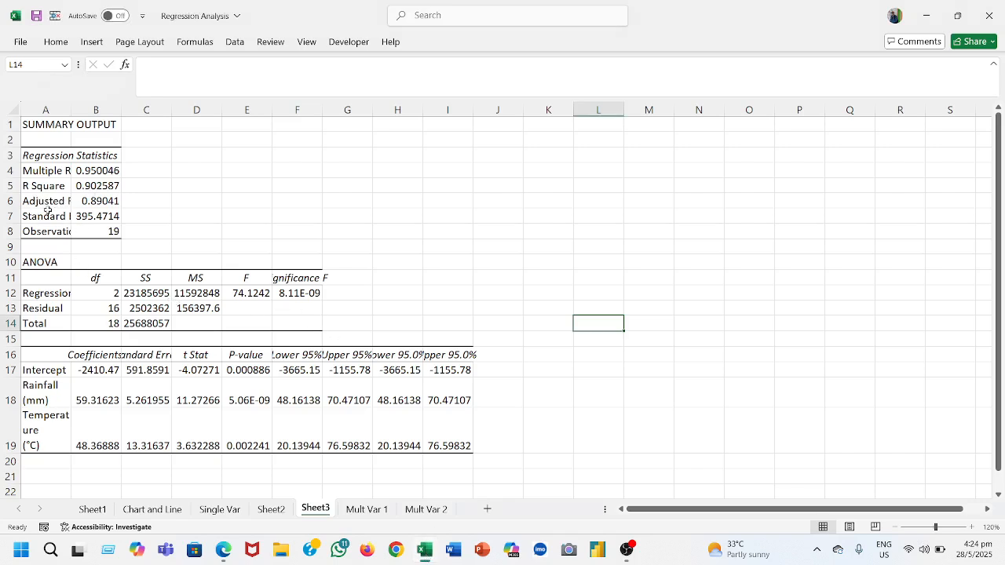
double_click(71, 111)
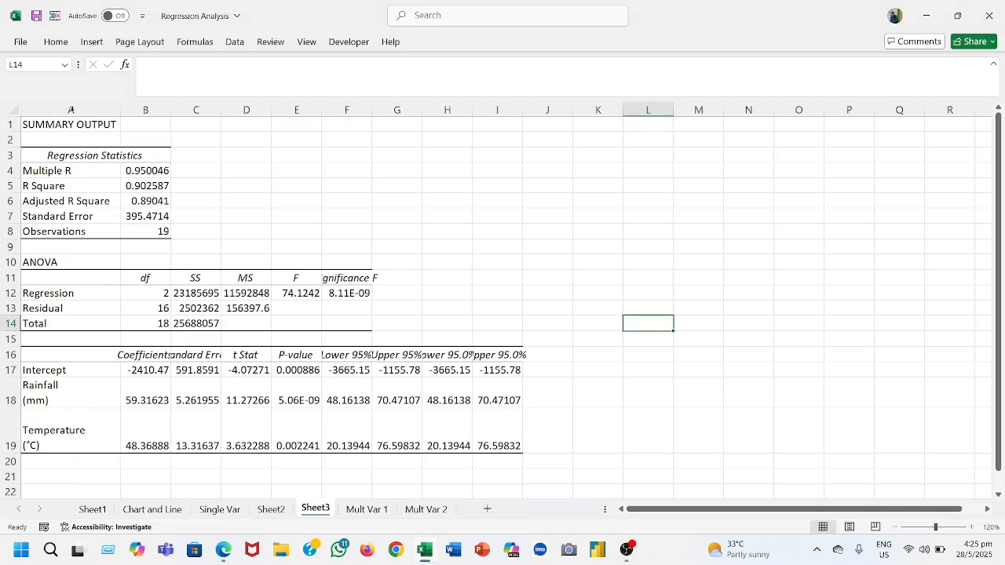
double_click(170, 110)
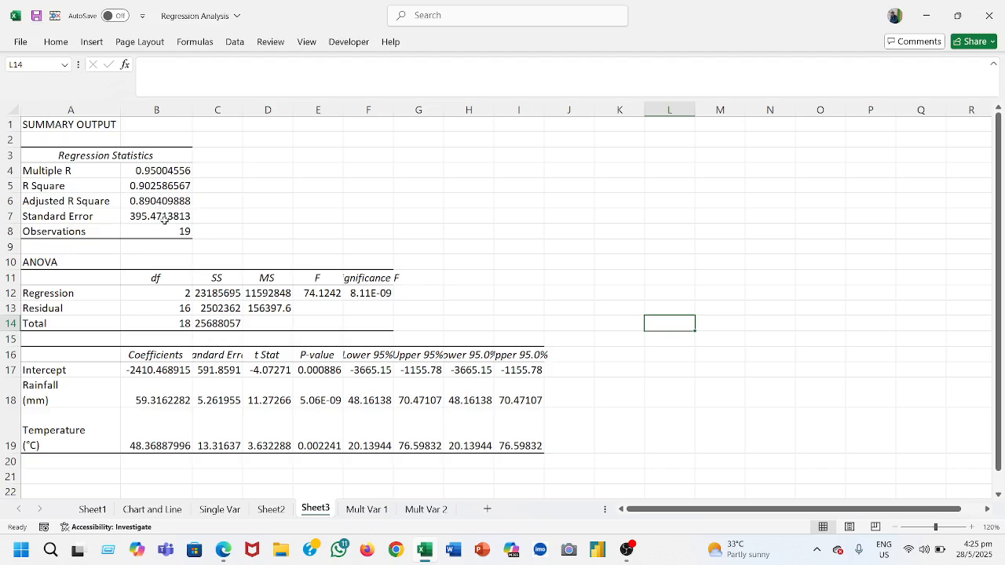
Step: Compare Sheet3 with the single-variable regression output on Sheet1 and autofit column F of Sheet3
click(153, 509)
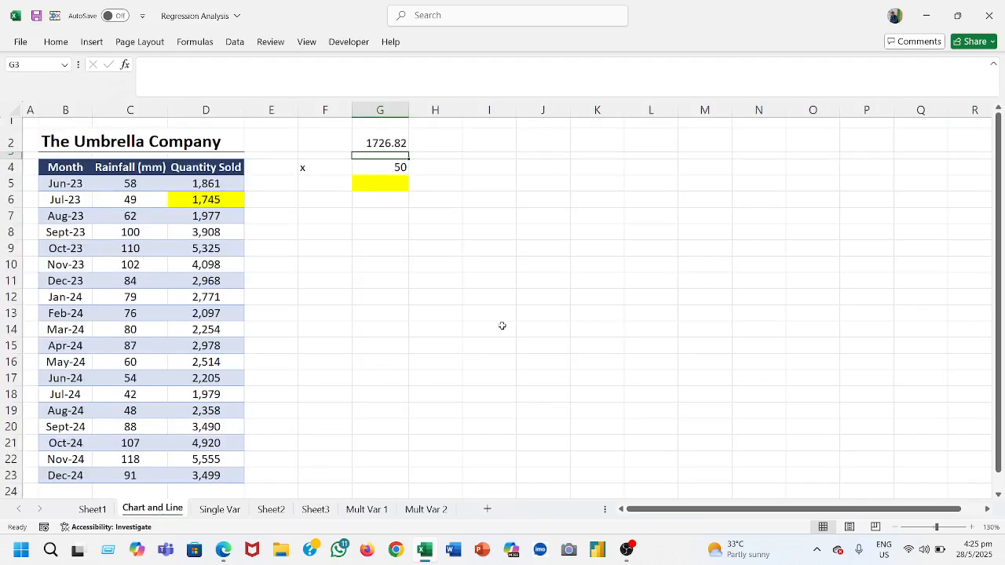
click(93, 509)
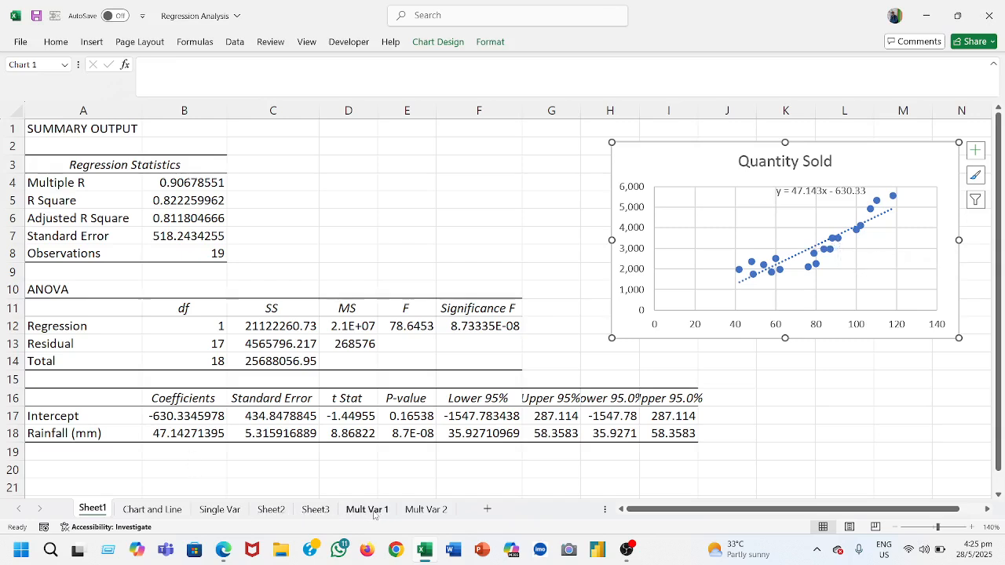
click(316, 510)
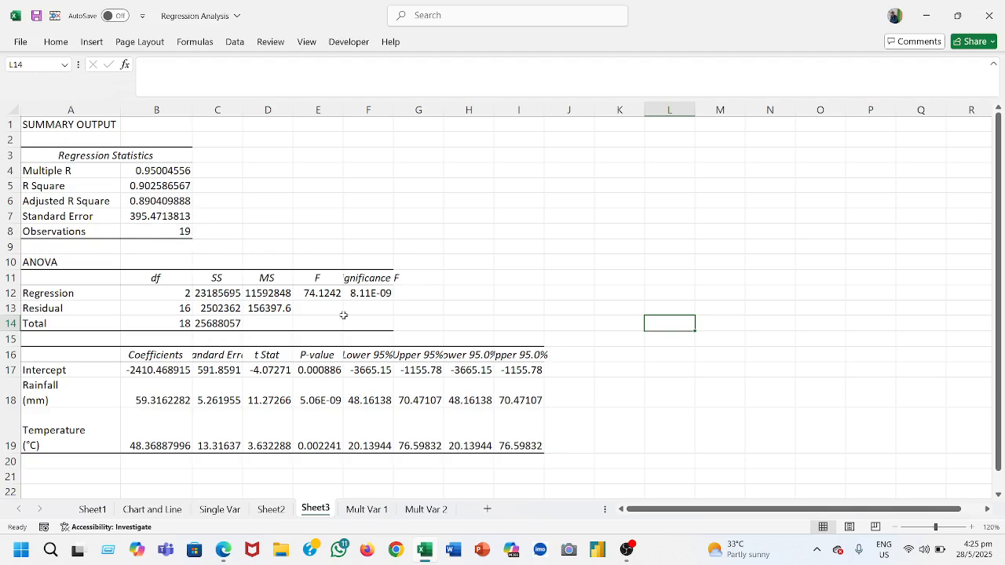
double_click(392, 109)
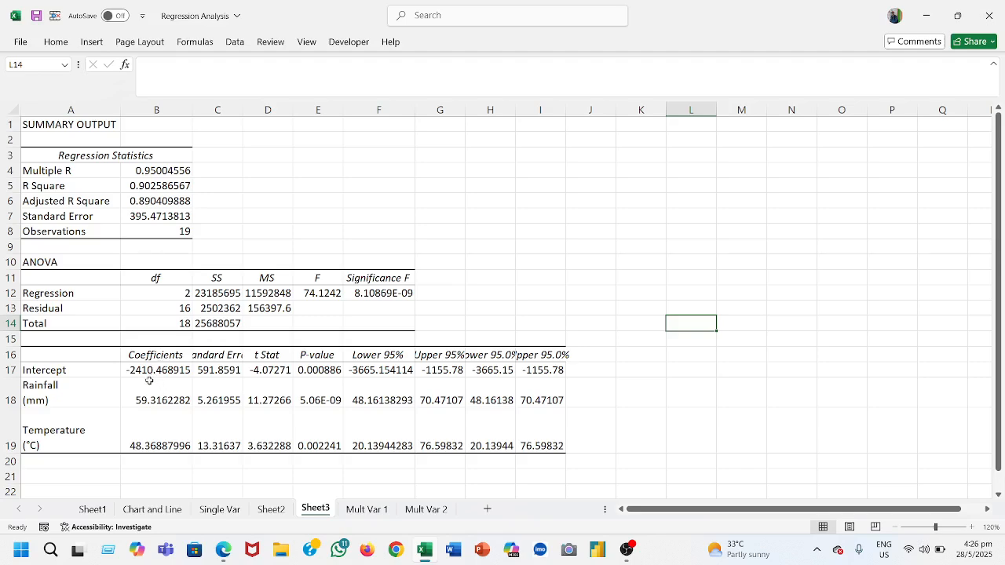
Step: Examine the trendline equation and rainfall coefficients on Sheet1 for comparison with the coefficients on Sheet3
click(152, 509)
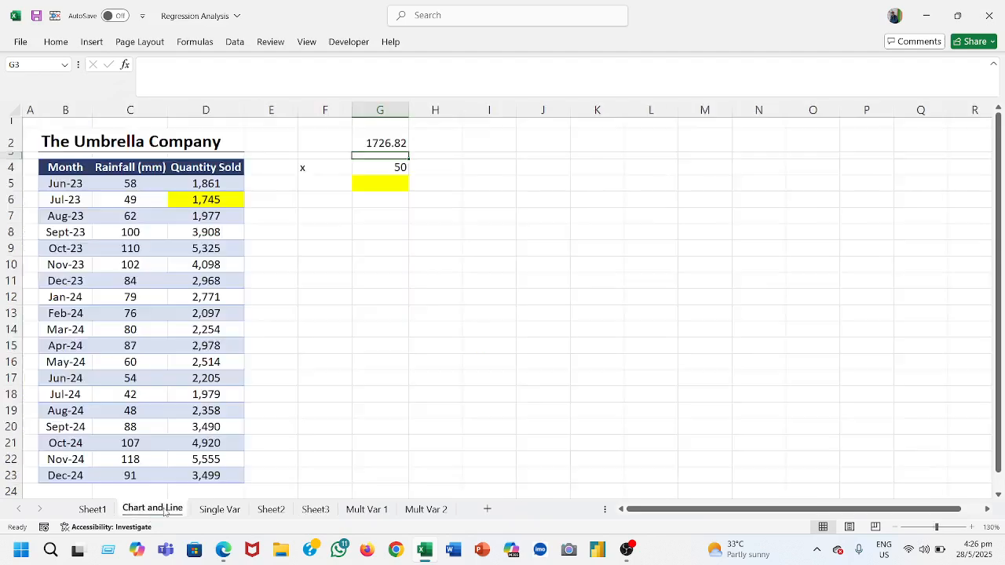
click(227, 509)
click(92, 509)
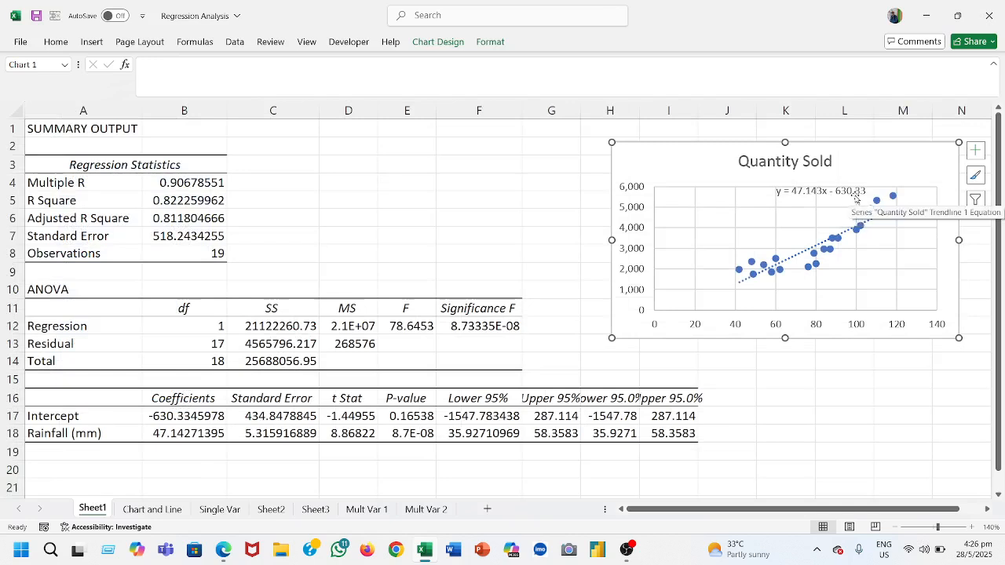
click(381, 515)
click(318, 508)
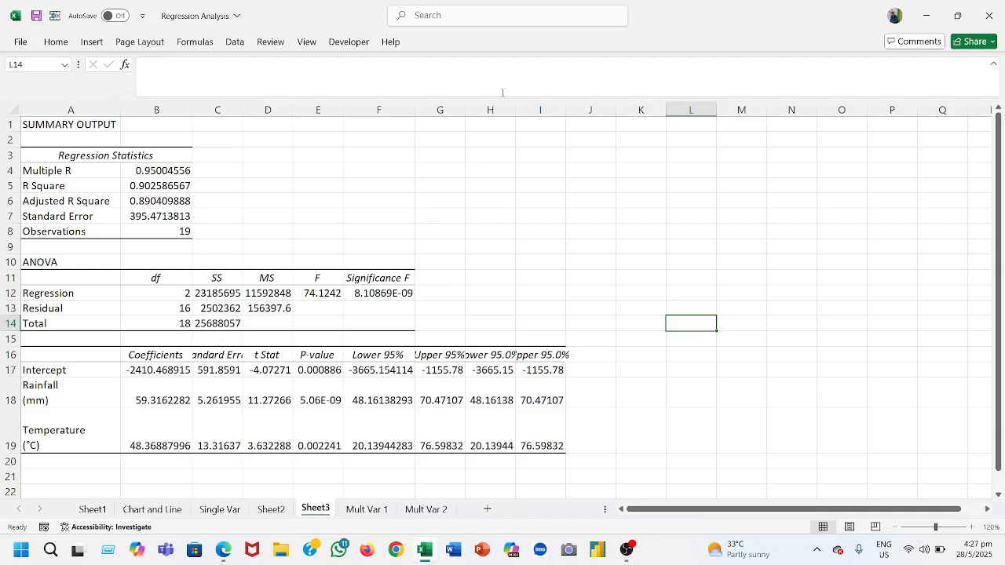
Step: Autofit columns G, H and I on Sheet3 so the confidence limit headings and values are fully readable
double_click(465, 104)
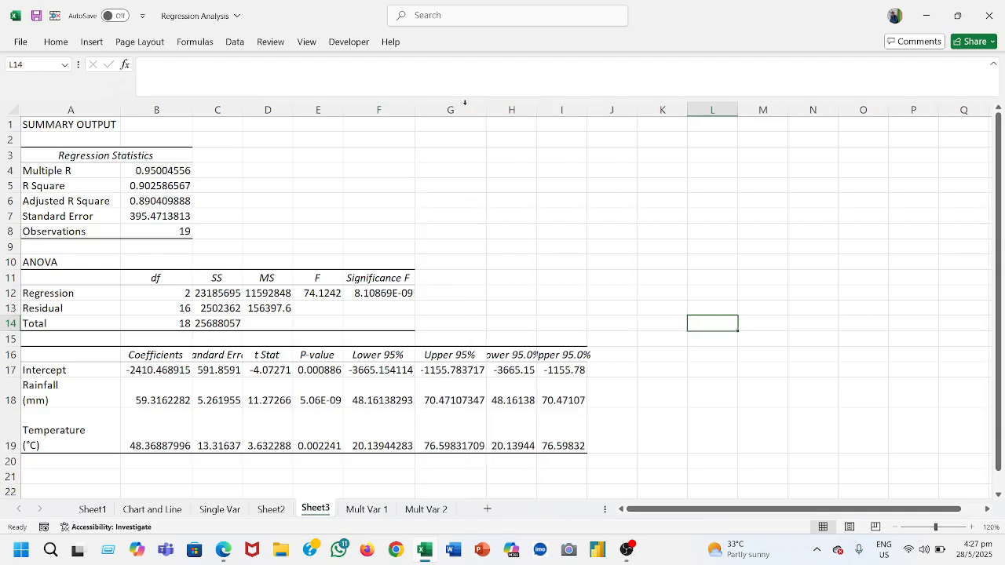
double_click(538, 104)
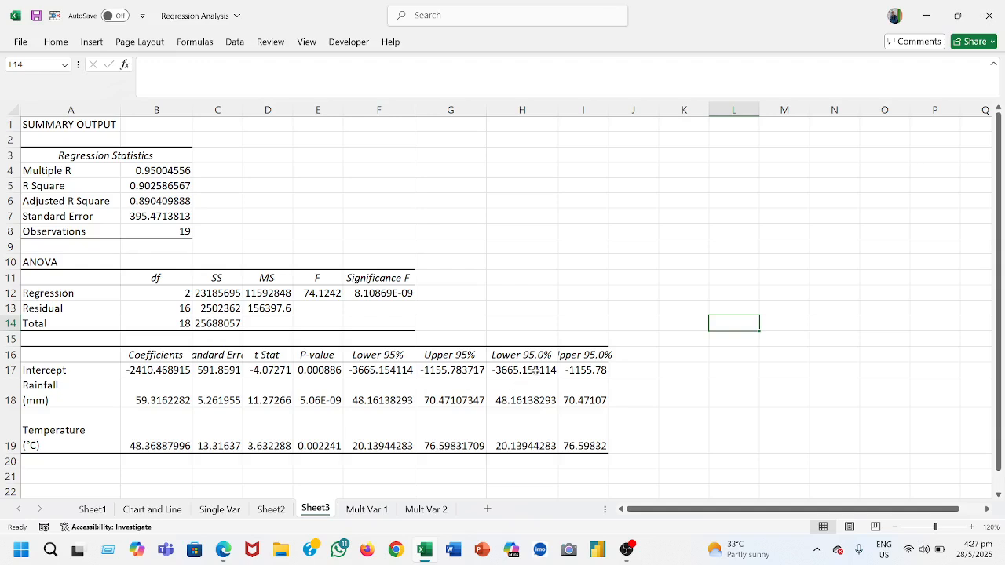
double_click(608, 103)
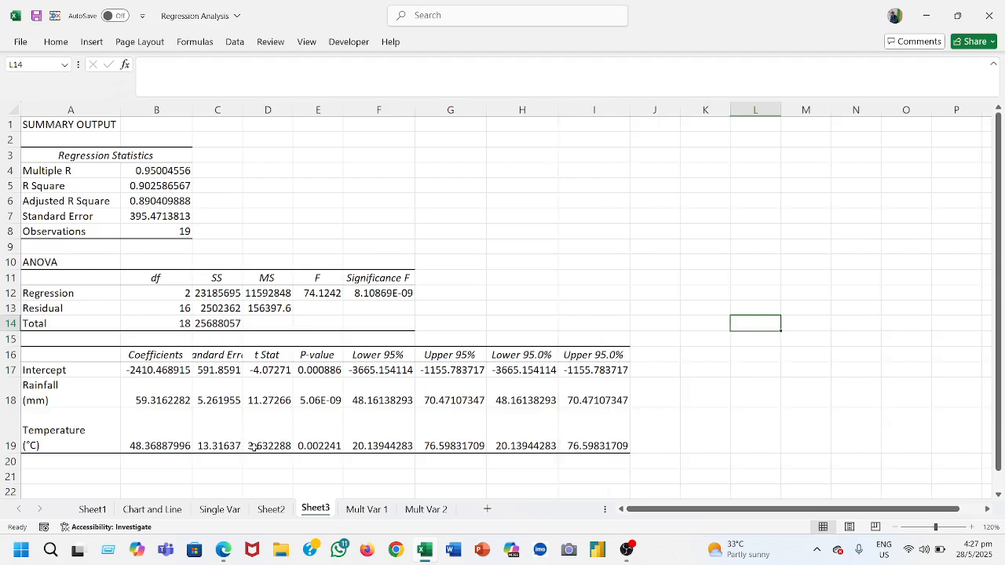
Step: Highlight the P-value heading and values, E16:E19, in the Sheet3 coefficients table with a yellow fill
drag(320, 353, 319, 444)
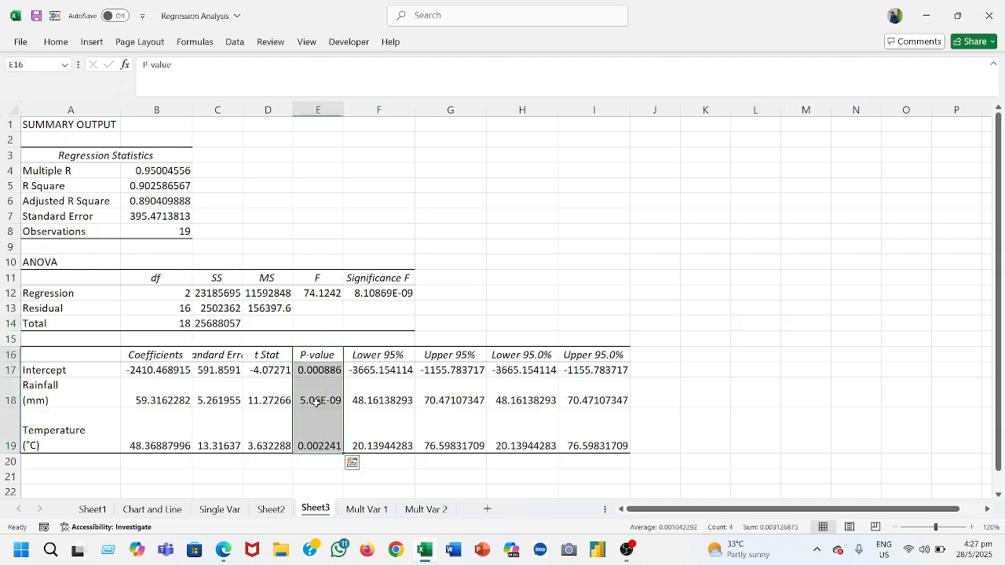
click(55, 42)
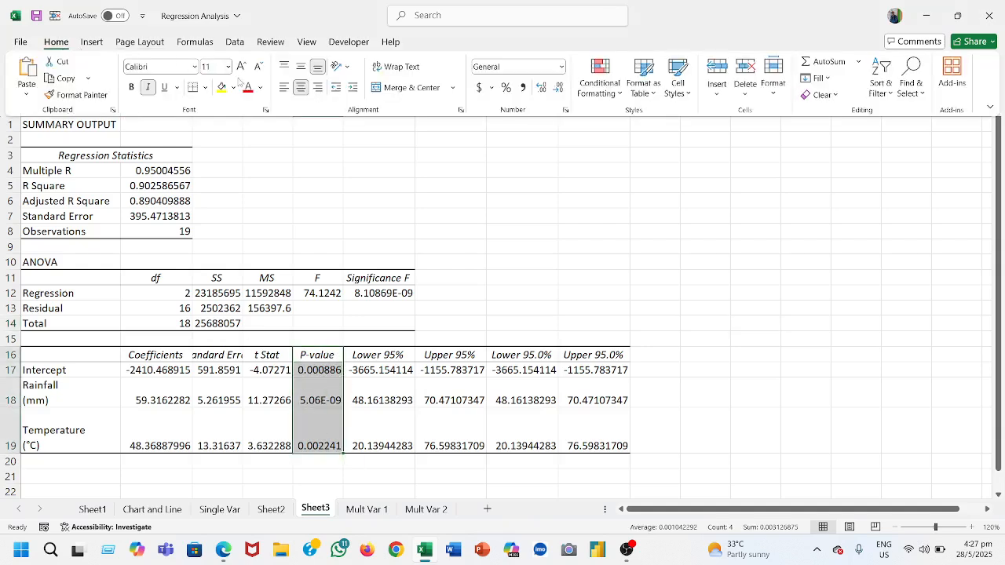
click(223, 88)
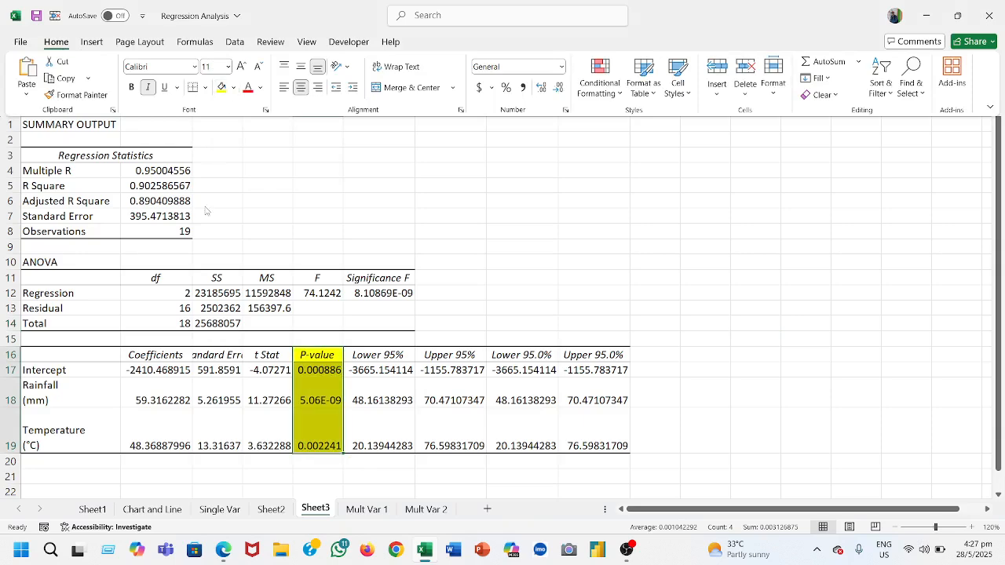
Step: Highlight the Coefficients heading and values, B16:B19, on Sheet3 with a yellow fill
click(160, 370)
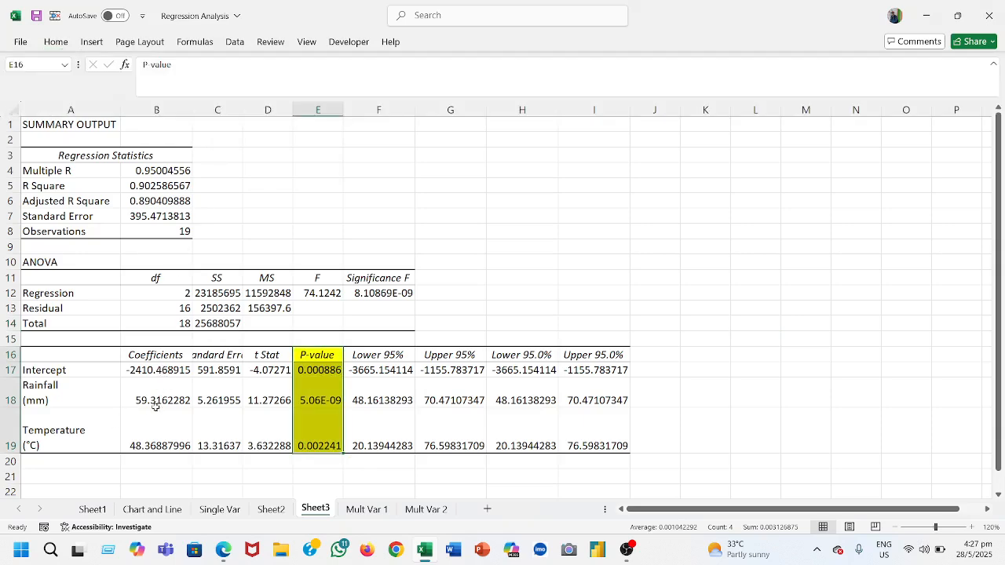
click(167, 358)
drag(167, 357, 159, 441)
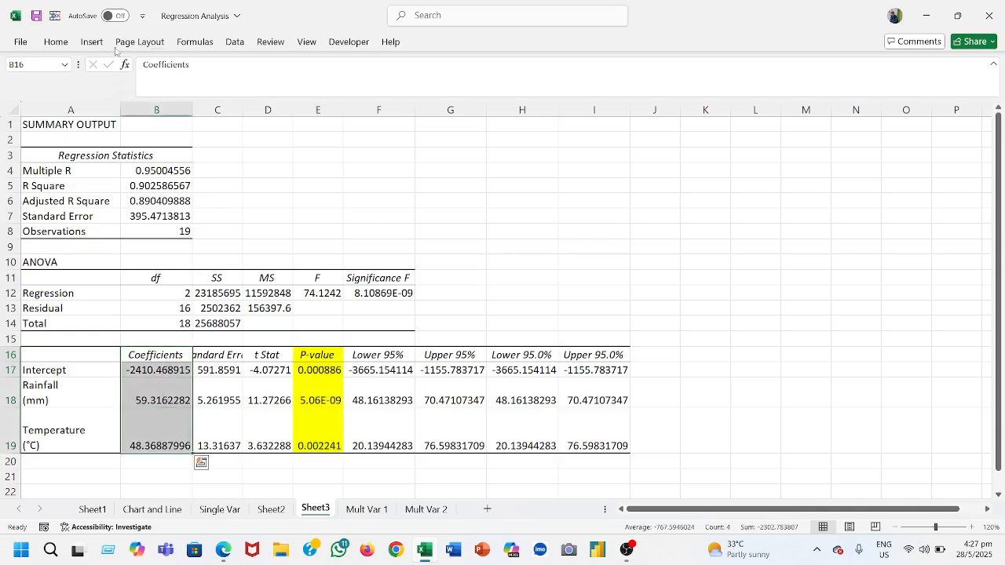
click(56, 42)
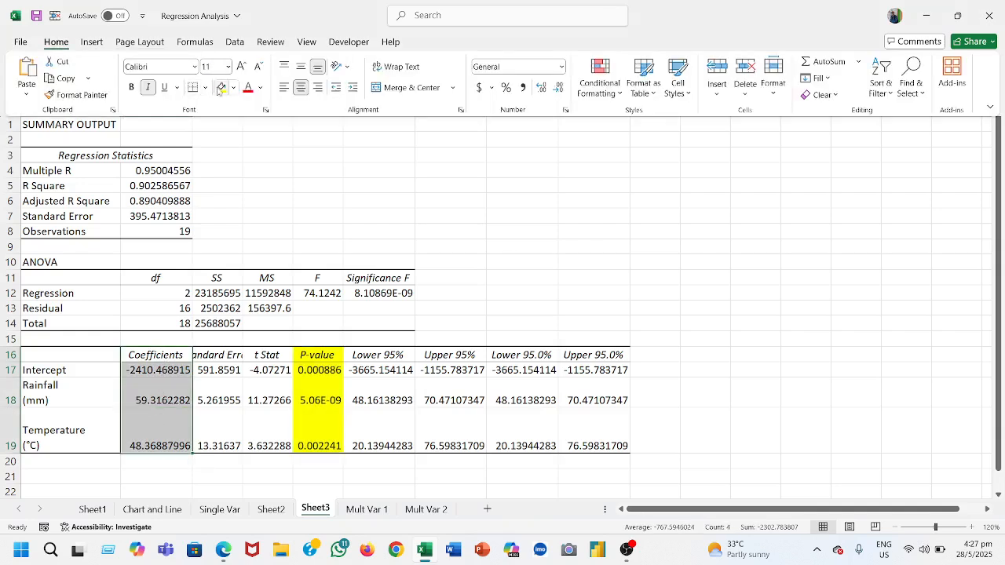
click(221, 87)
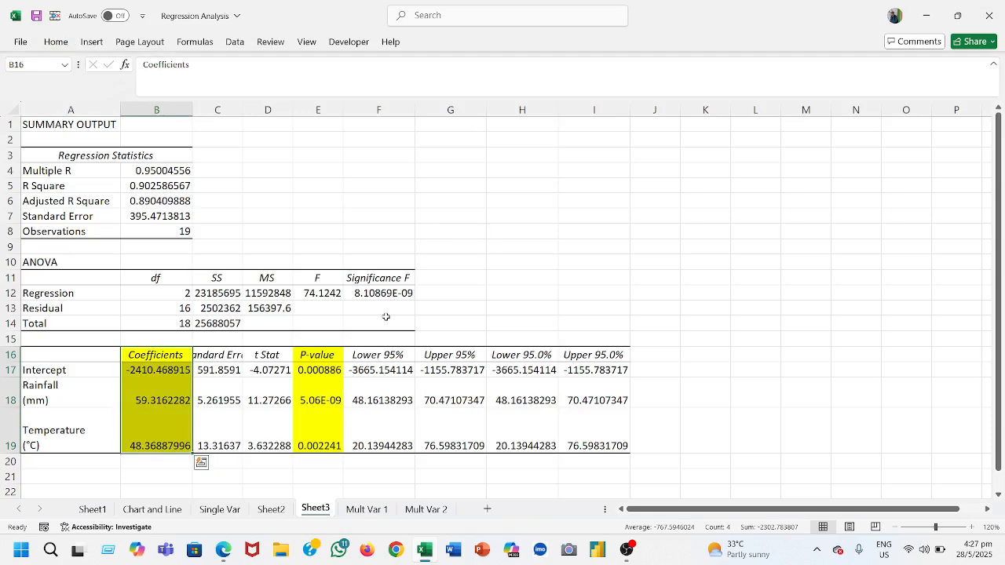